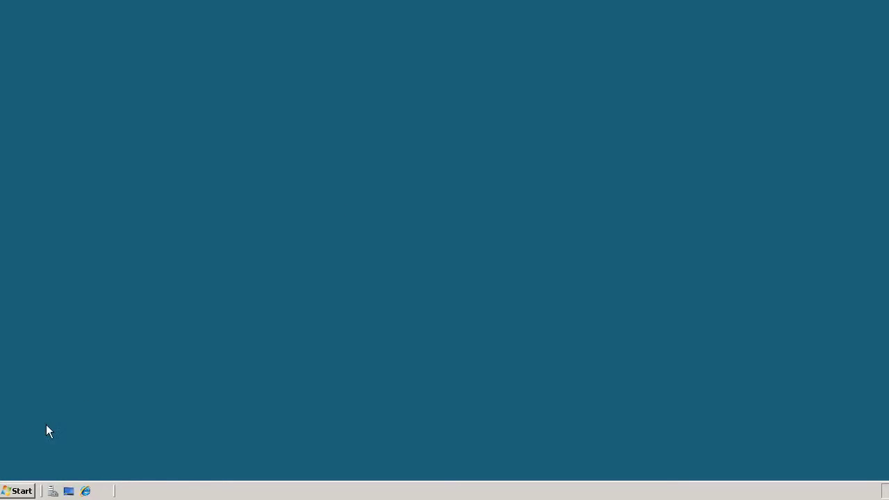
Launch Server Manager from Administrative Tools in the Start menu
click(22, 491)
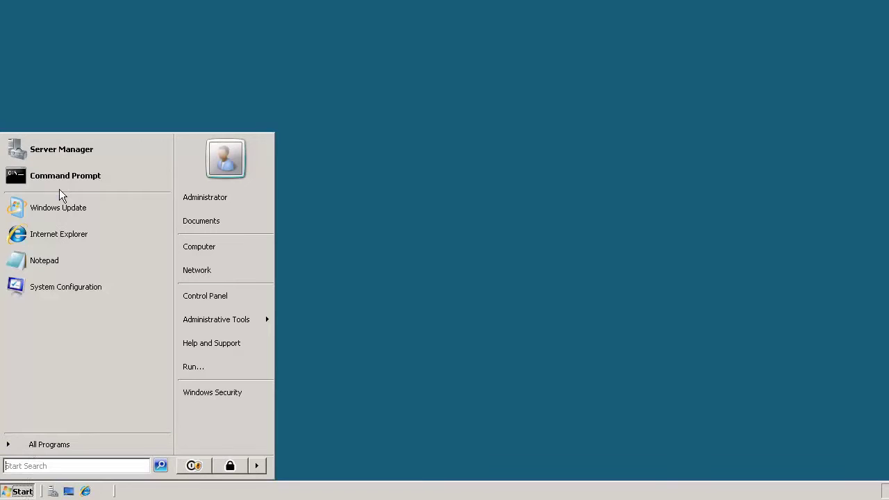
mouse_move(217, 327)
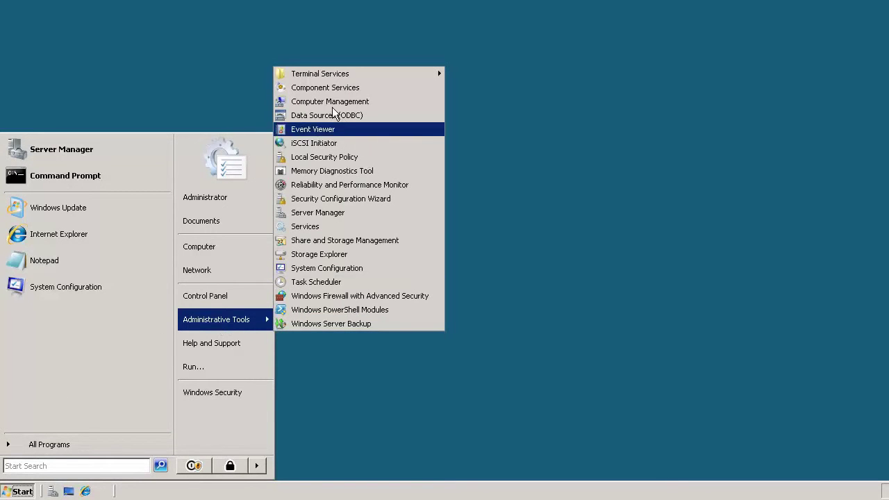
click(309, 213)
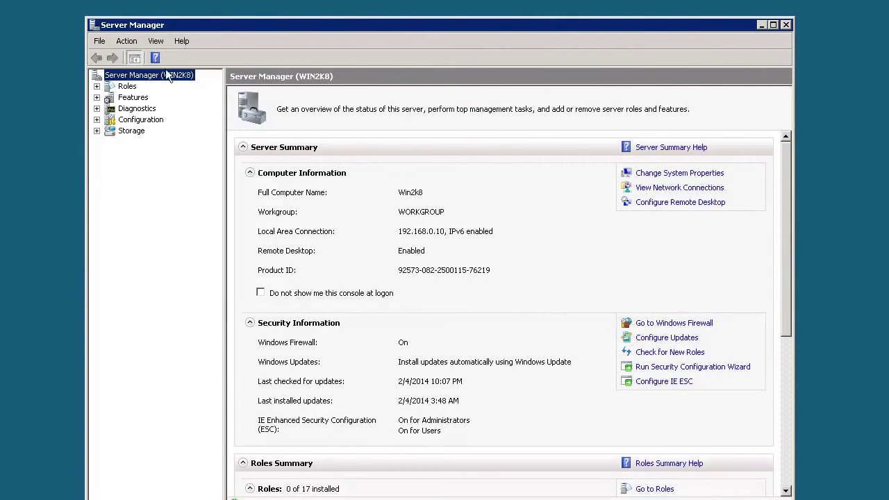
Select Roles in Server Manager and start the Add Roles Wizard
click(122, 87)
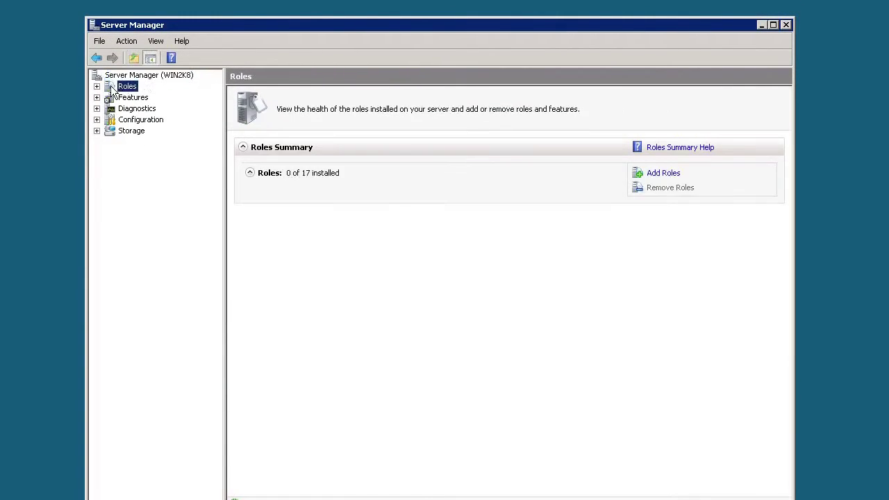
click(663, 177)
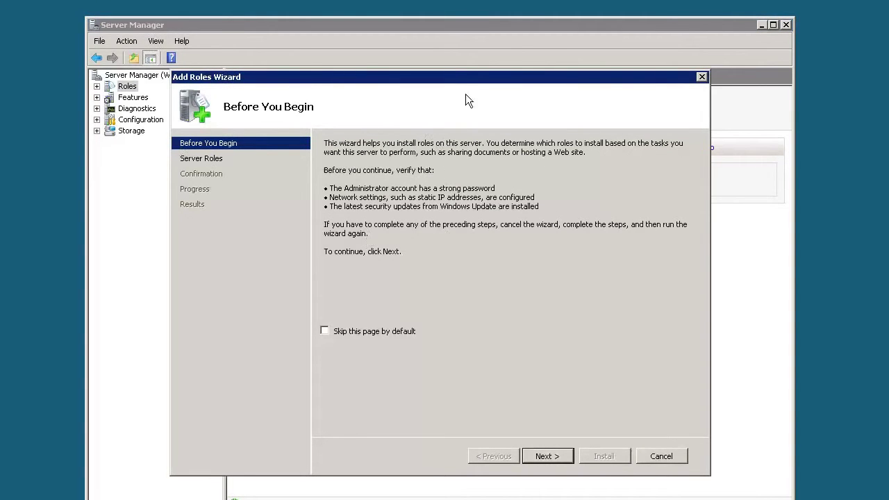
Tick the DNS Server role in the Add Roles Wizard and install it
drag(468, 77, 459, 44)
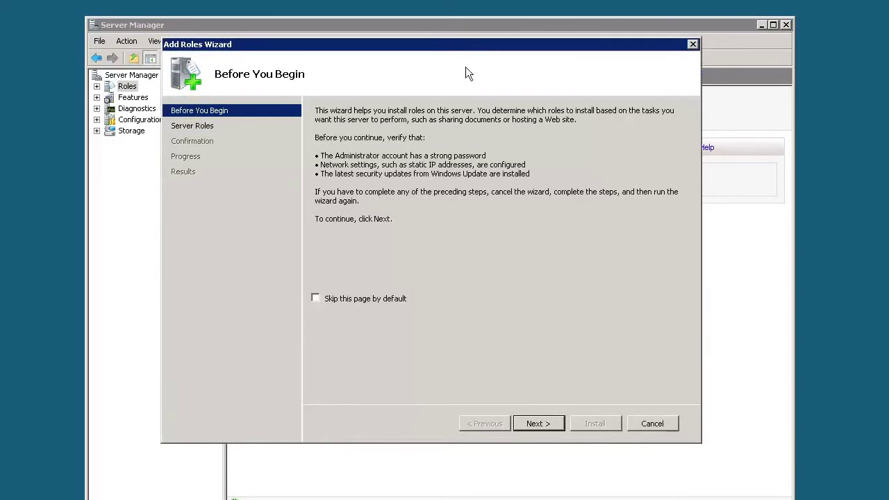
click(535, 423)
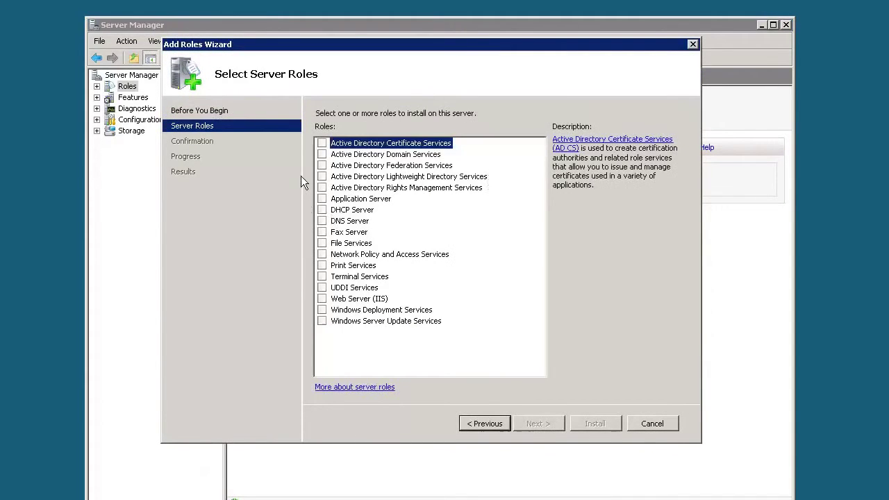
click(321, 221)
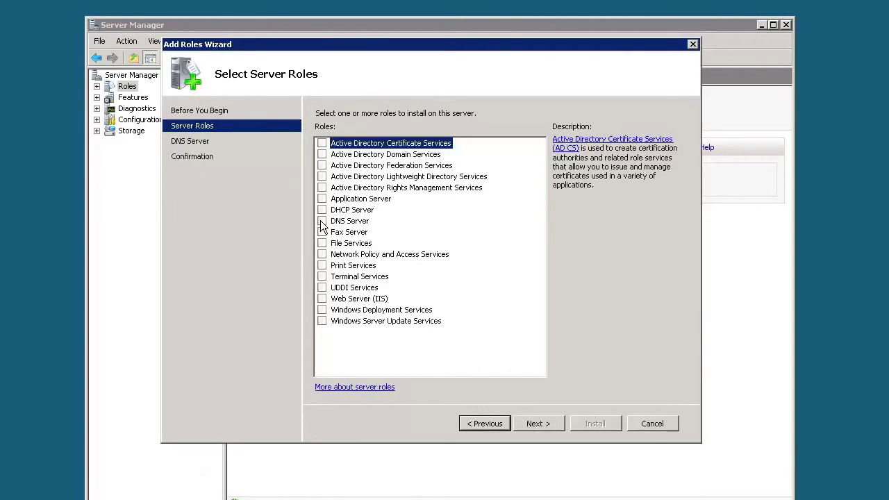
click(537, 426)
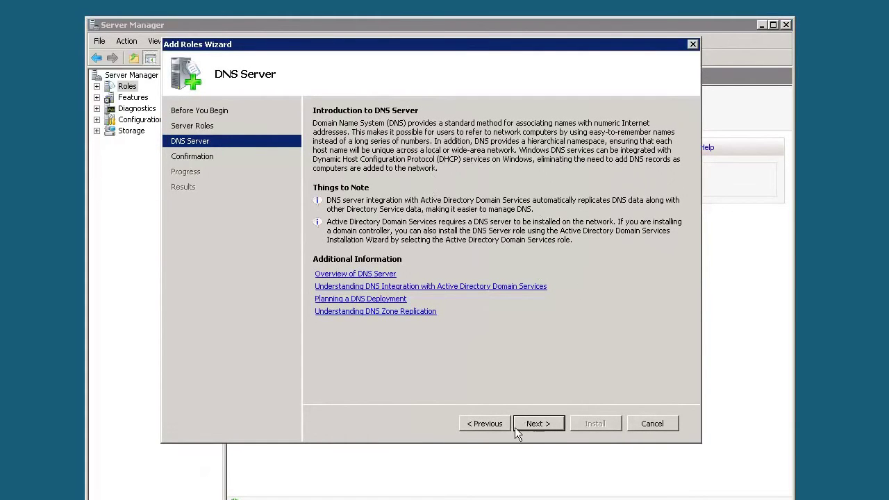
click(537, 423)
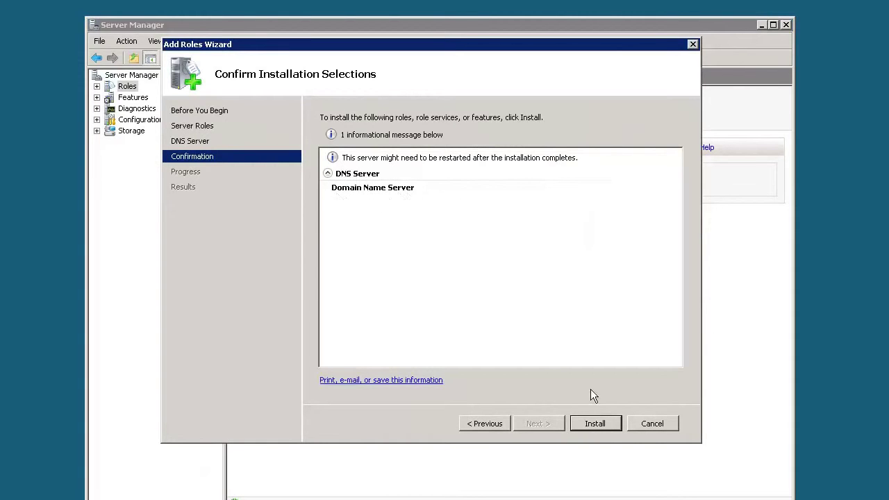
click(587, 428)
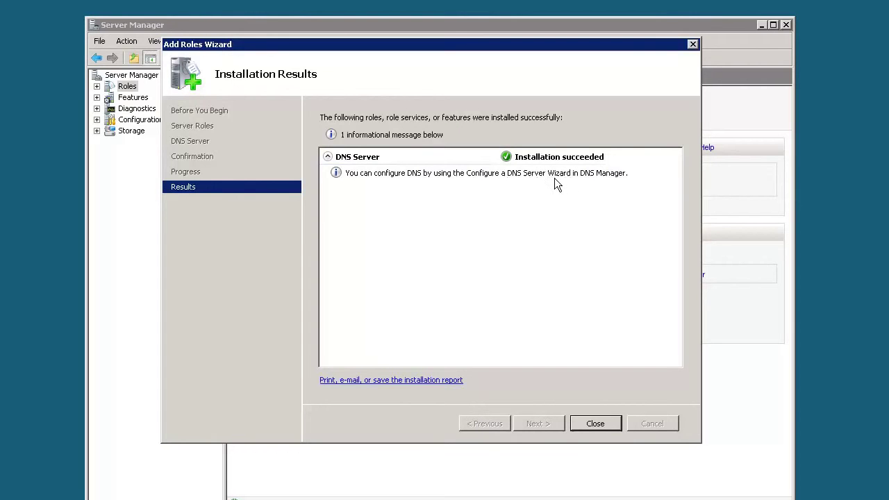
Close the finished wizard and open the DNS Server page under Roles
click(590, 423)
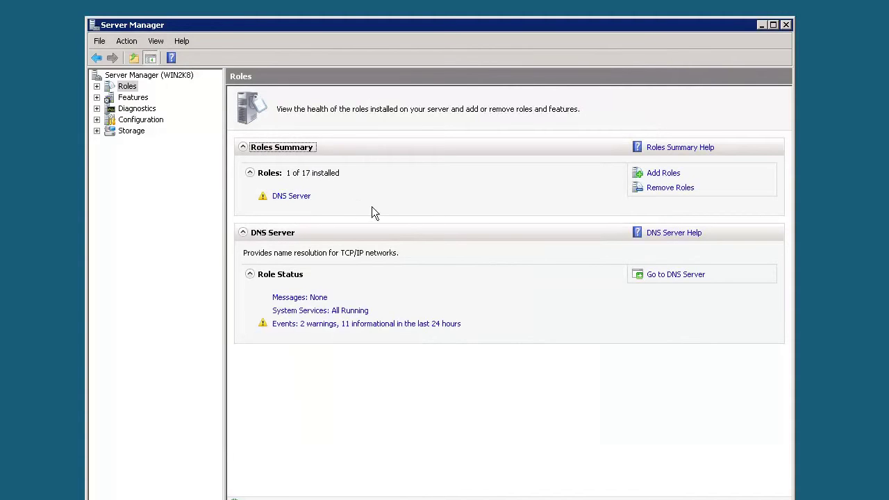
click(96, 86)
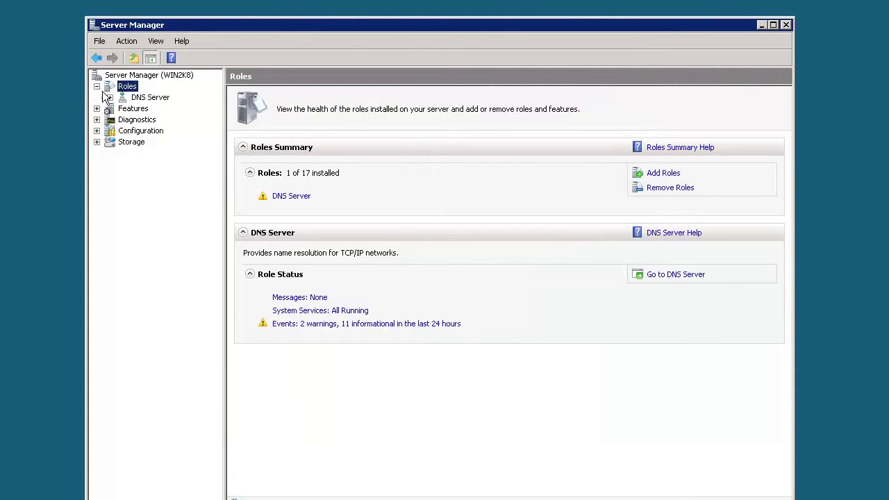
click(147, 98)
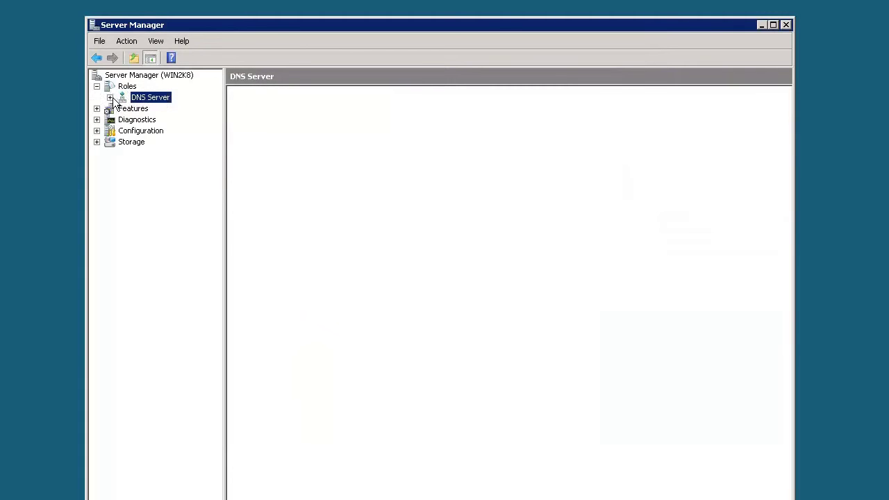
Review the DNS Server role's summary page, scrolling down through its status
click(110, 98)
click(318, 139)
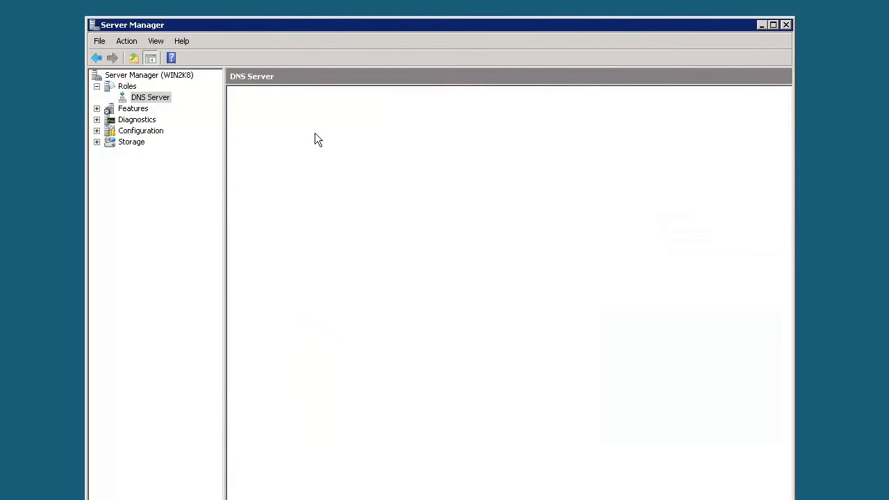
click(147, 99)
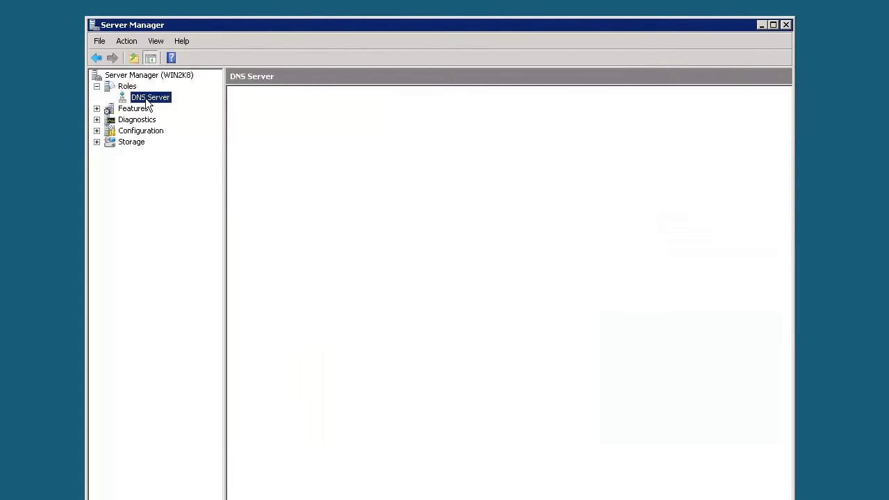
right_click(150, 102)
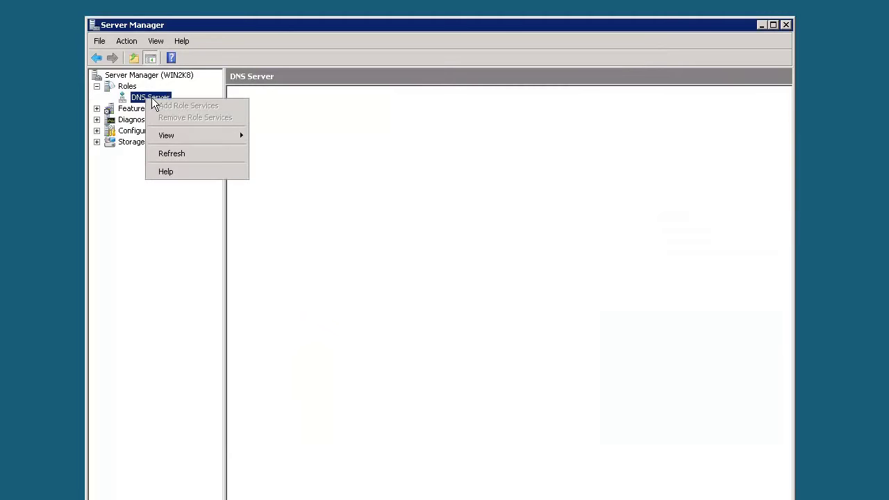
click(341, 131)
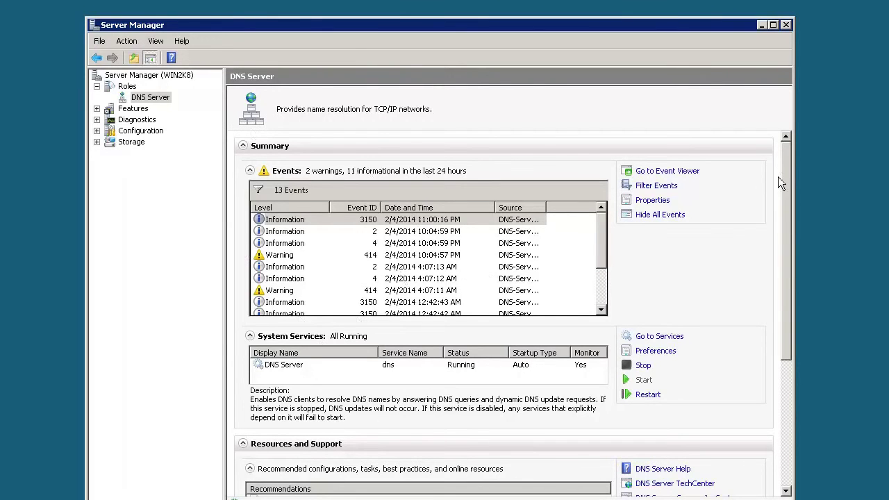
scroll(788, 186, down, 1)
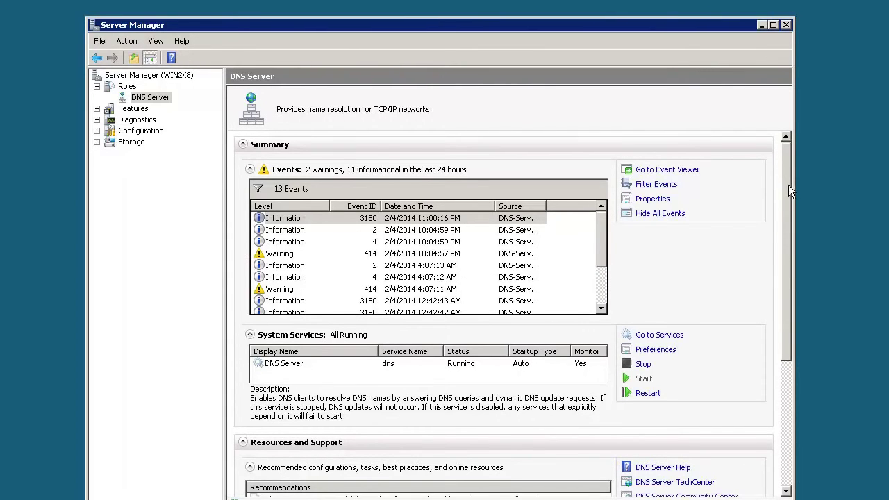
scroll(788, 308, down, 5)
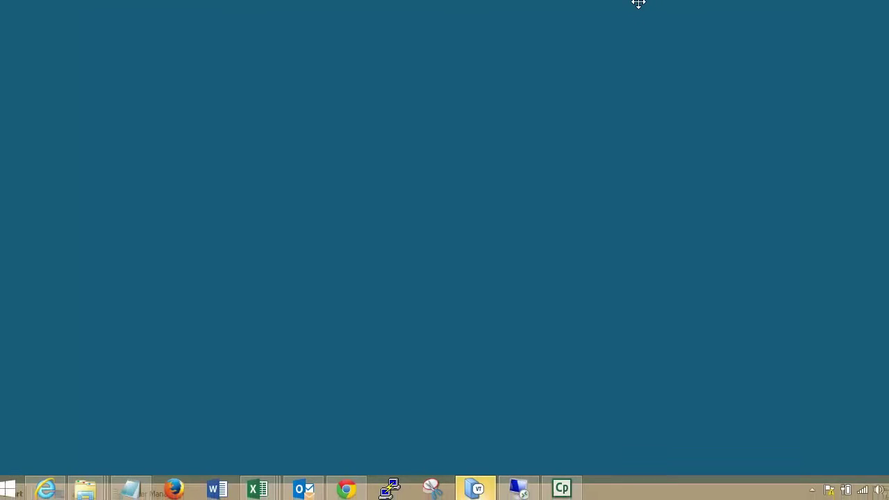
Open DNS from Start > All Programs > Administrative Tools on the server
click(340, 206)
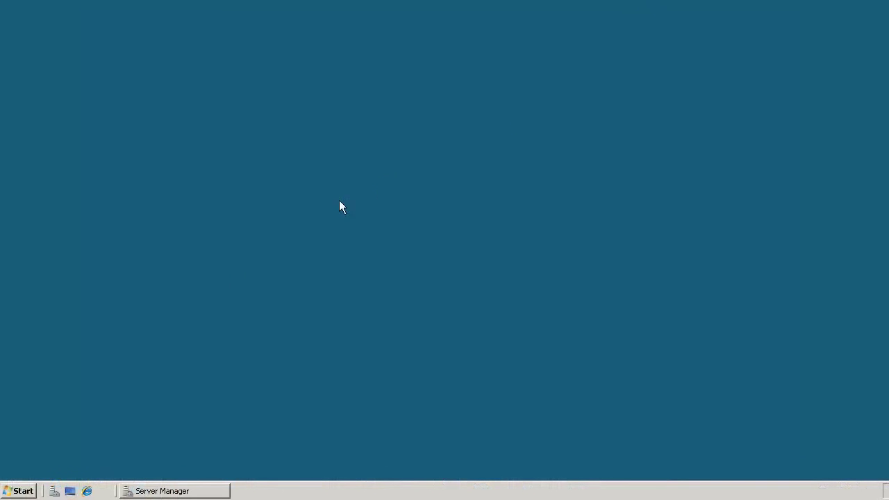
click(21, 491)
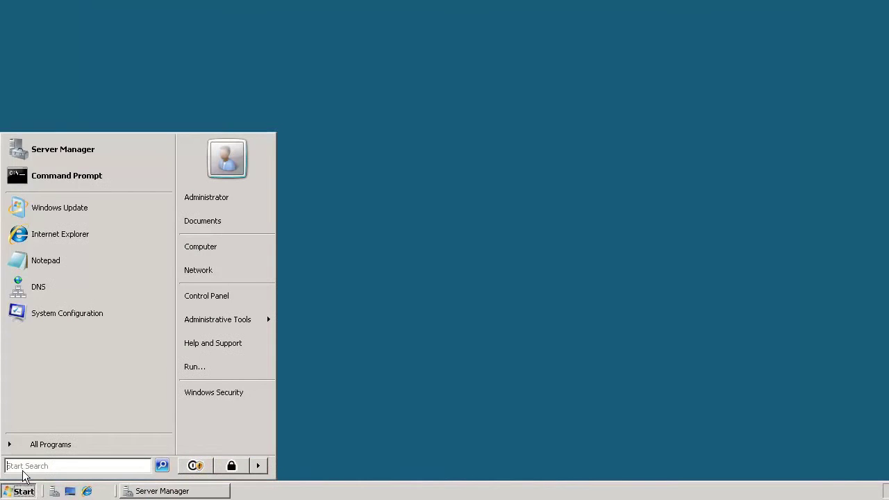
click(71, 438)
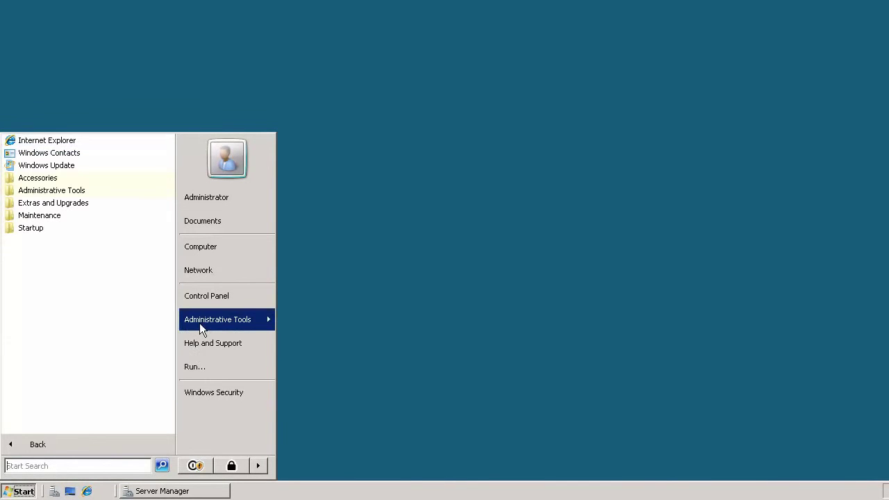
mouse_move(200, 323)
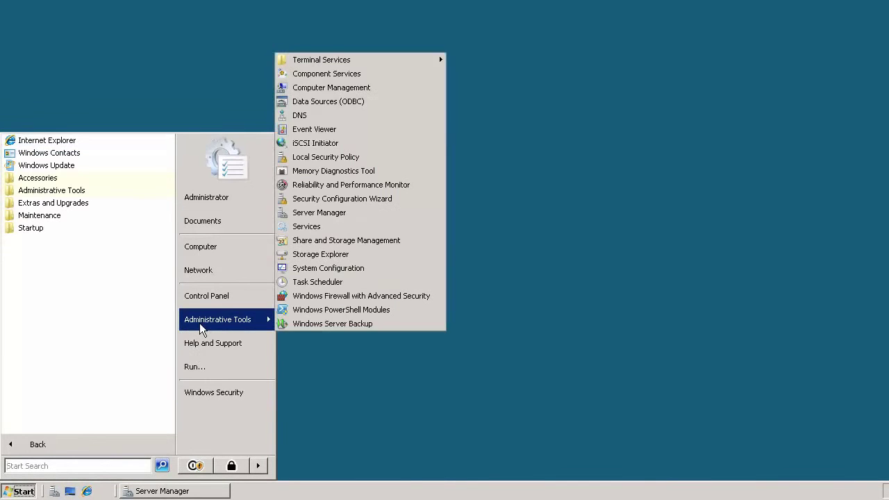
click(303, 116)
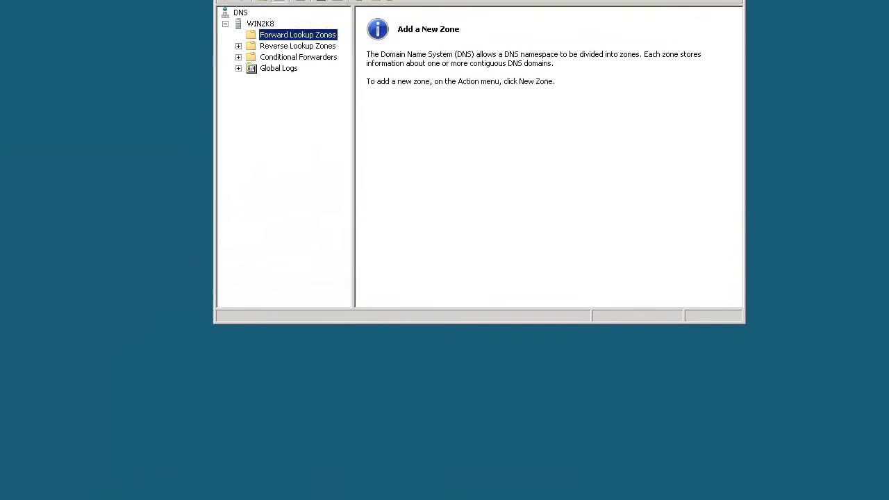
Expand the WIN2K8 server node and select its empty Forward Lookup Zones folder
click(422, 152)
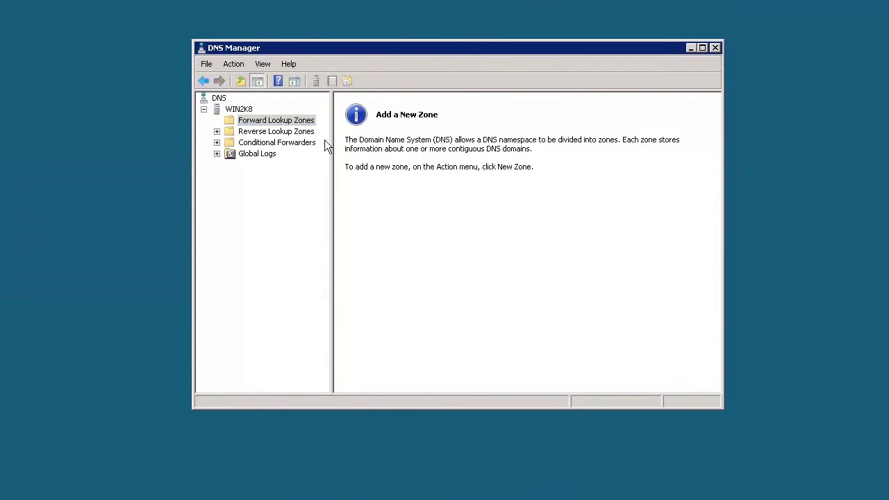
click(231, 112)
click(204, 110)
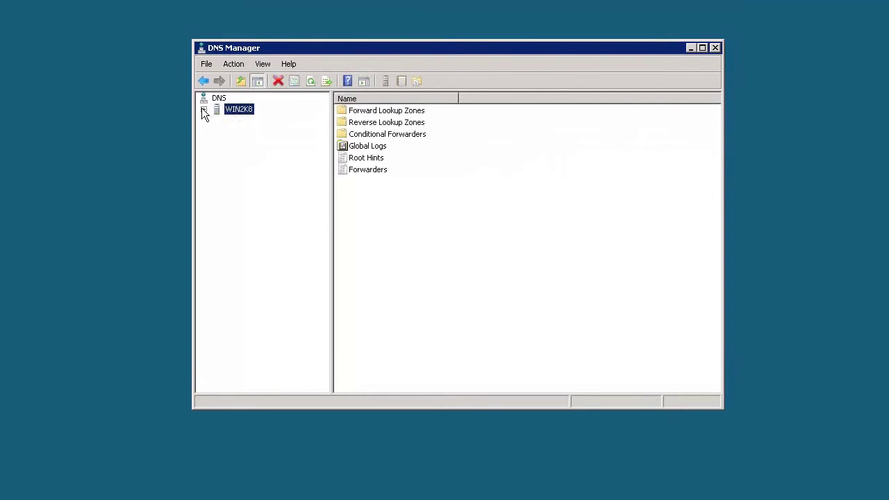
click(203, 110)
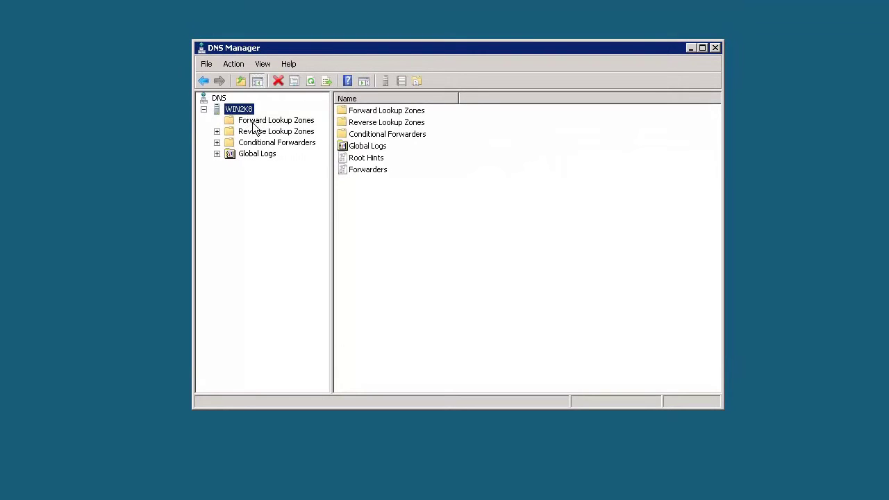
click(259, 121)
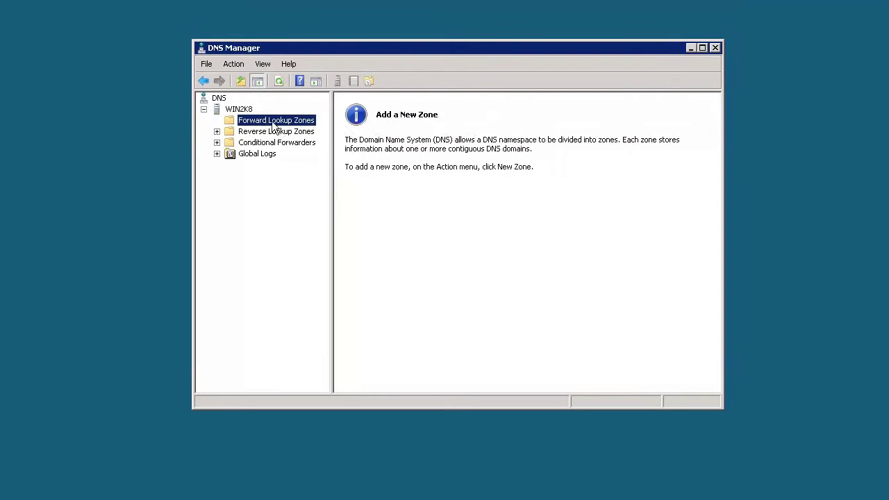
click(235, 109)
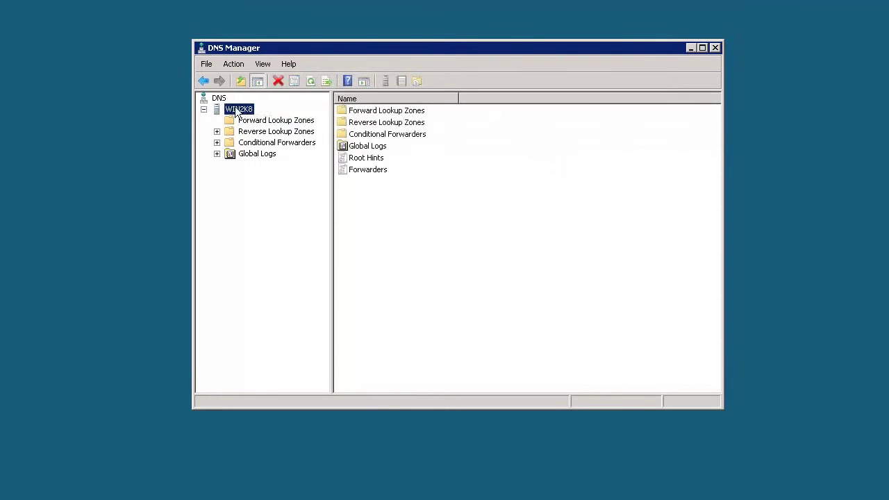
click(245, 124)
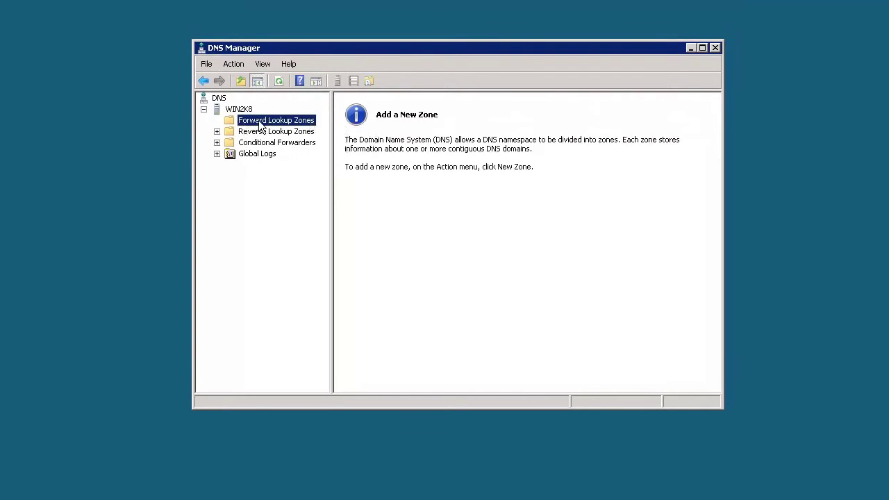
Start New Zone from Forward Lookup Zones and advance to the Zone Type page
right_click(260, 125)
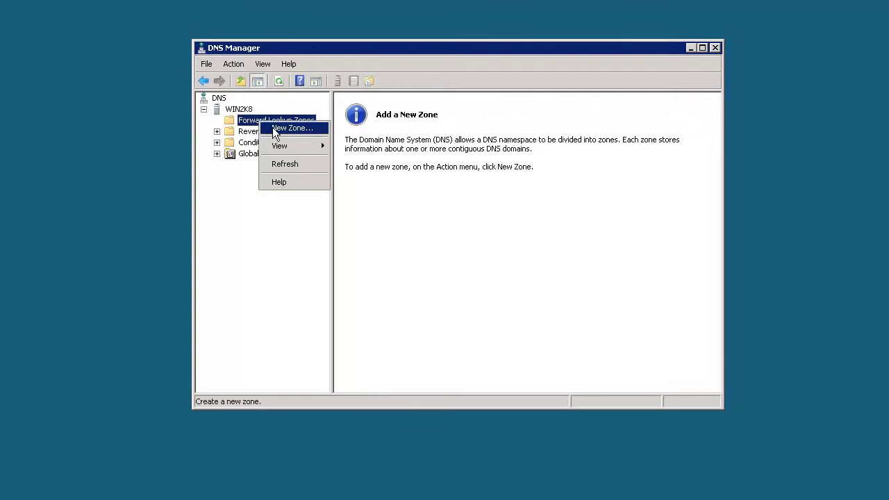
click(275, 132)
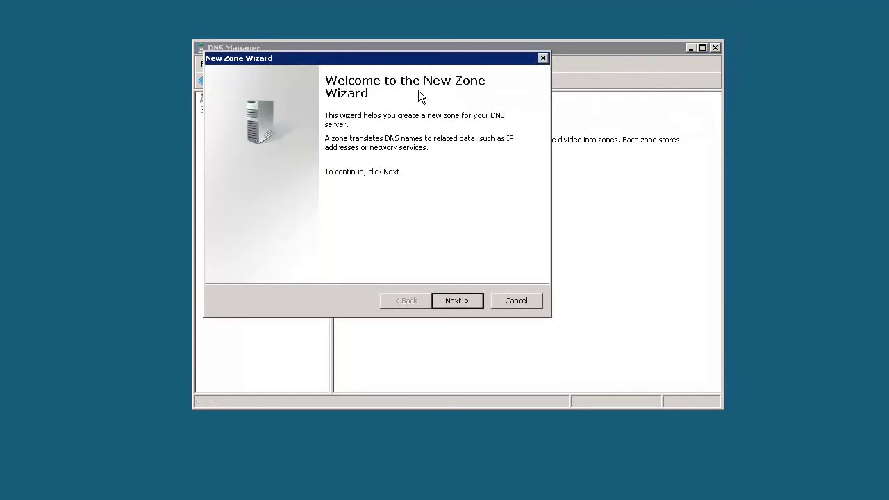
drag(406, 60, 457, 86)
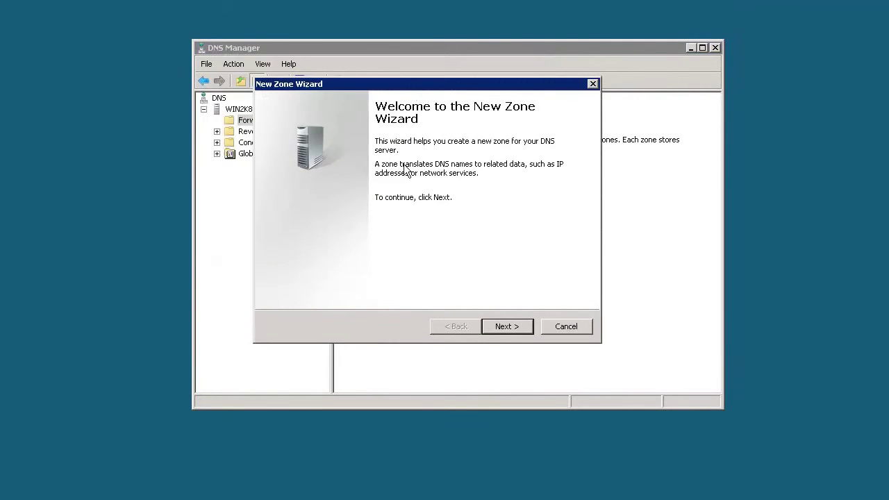
click(499, 327)
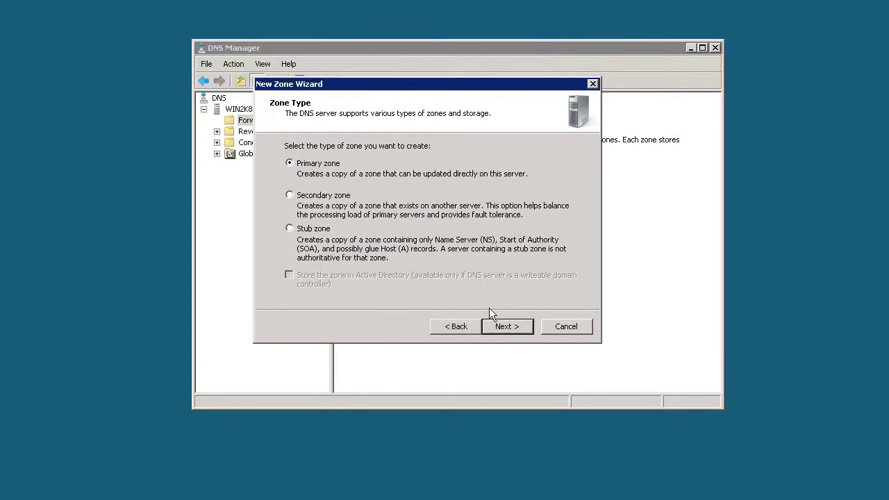
drag(392, 81, 340, 29)
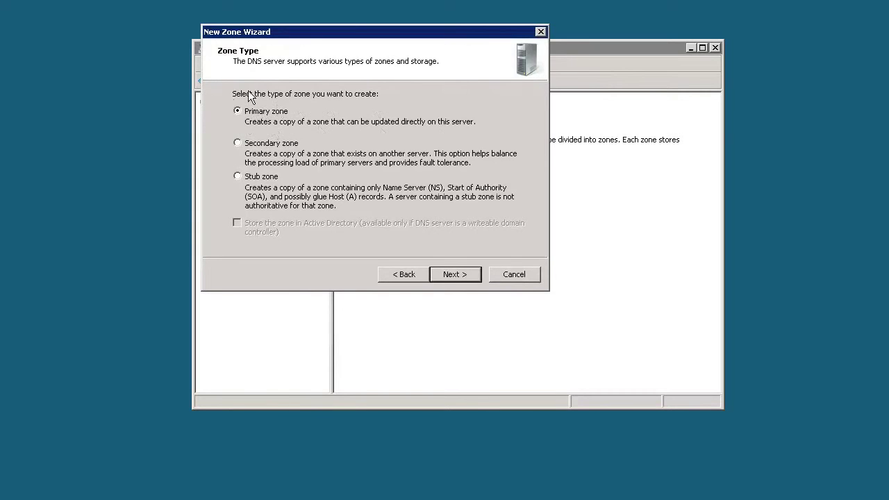
Create primary zone myhome.local using file myhome.local.dns, with dynamic updates disallowed
click(455, 275)
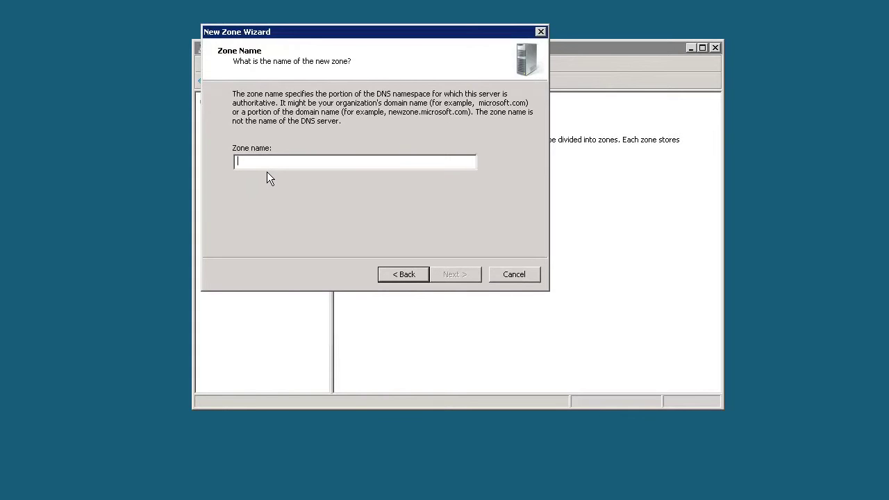
text(myh)
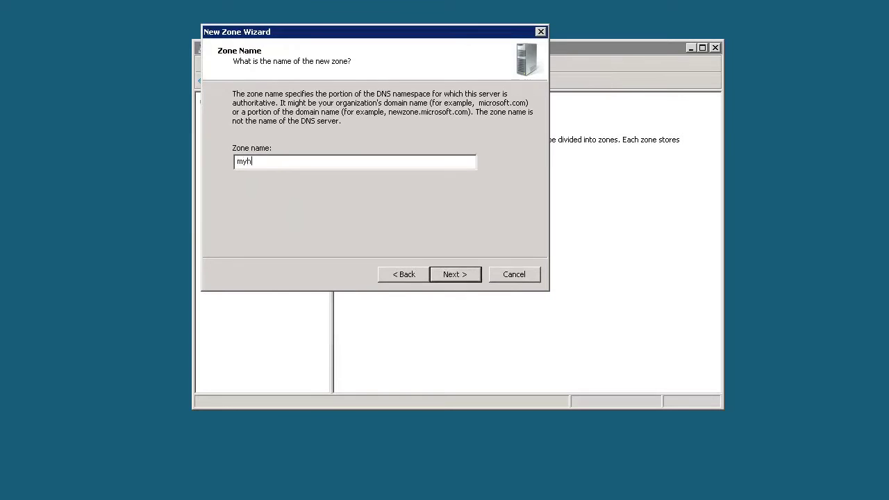
text(ome.local)
click(454, 276)
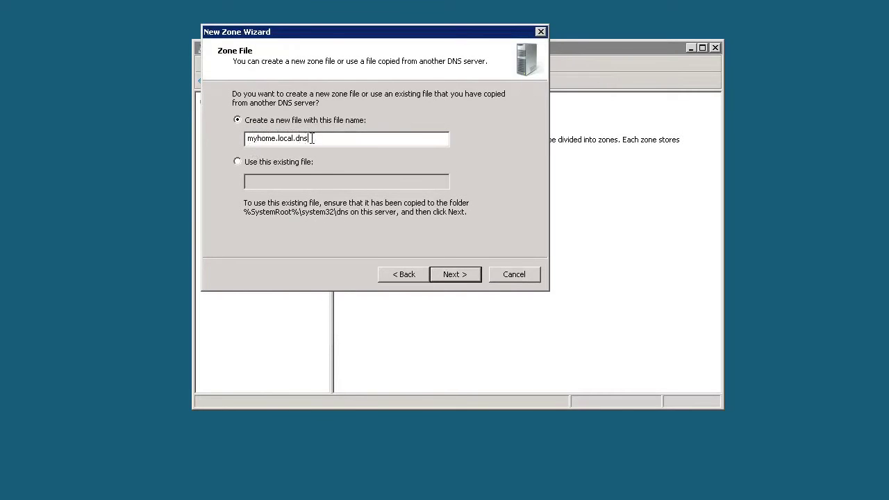
drag(313, 138, 184, 138)
click(441, 275)
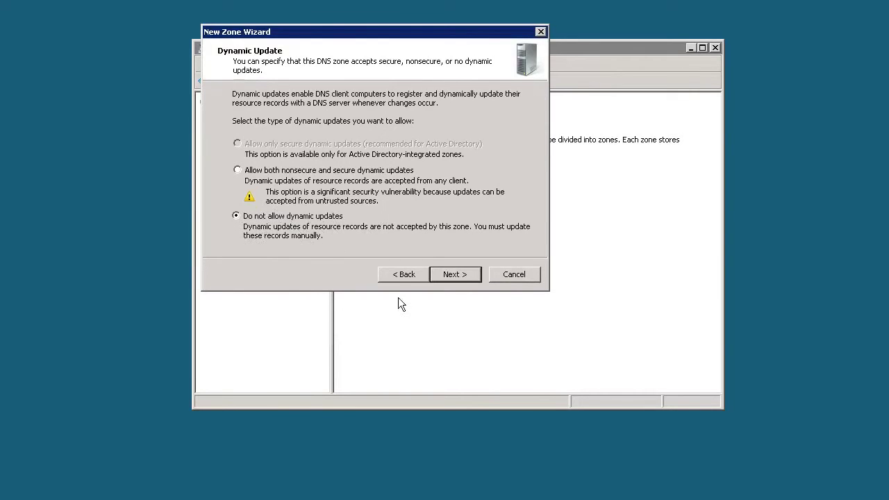
click(458, 276)
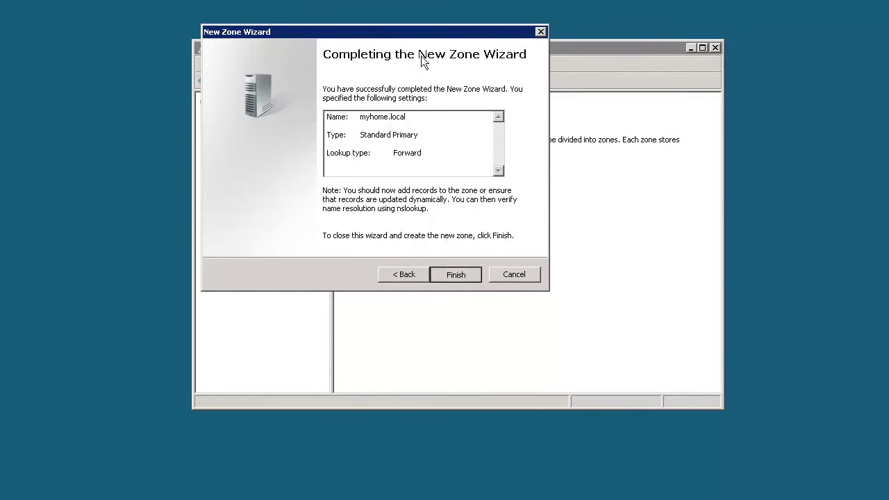
click(455, 277)
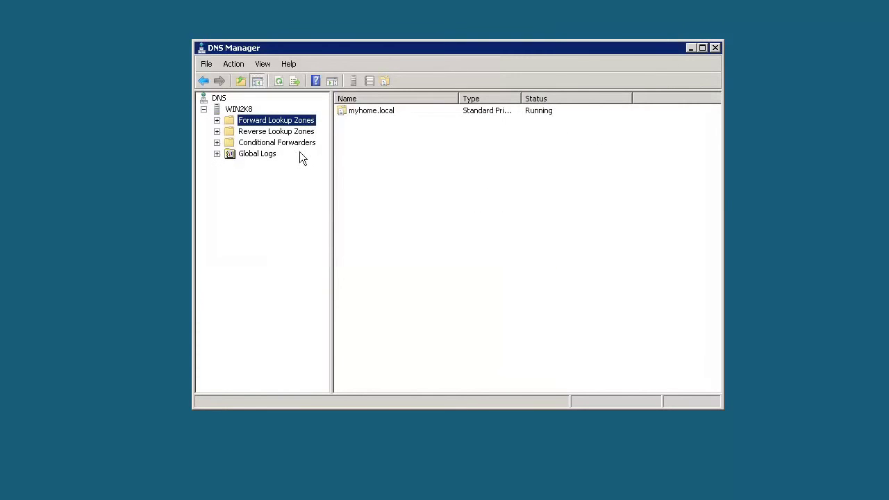
Inspect myhome.local's SOA and NS records, then select Reverse Lookup Zones
click(216, 120)
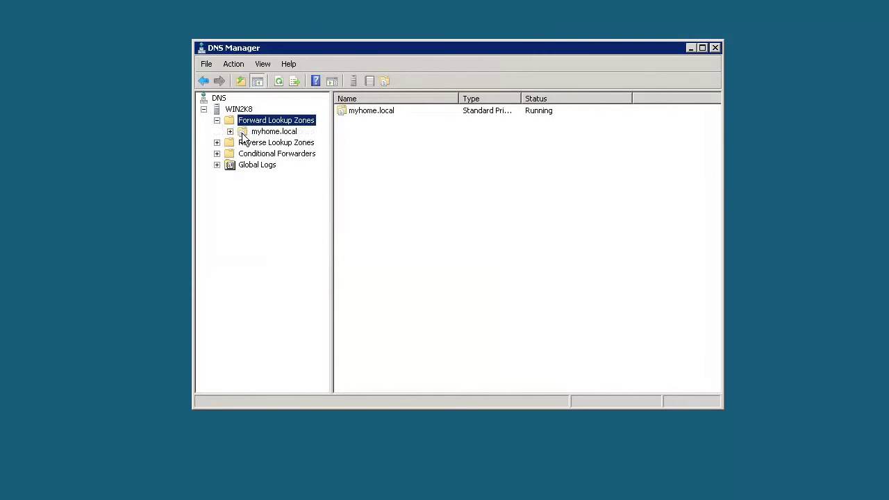
click(271, 132)
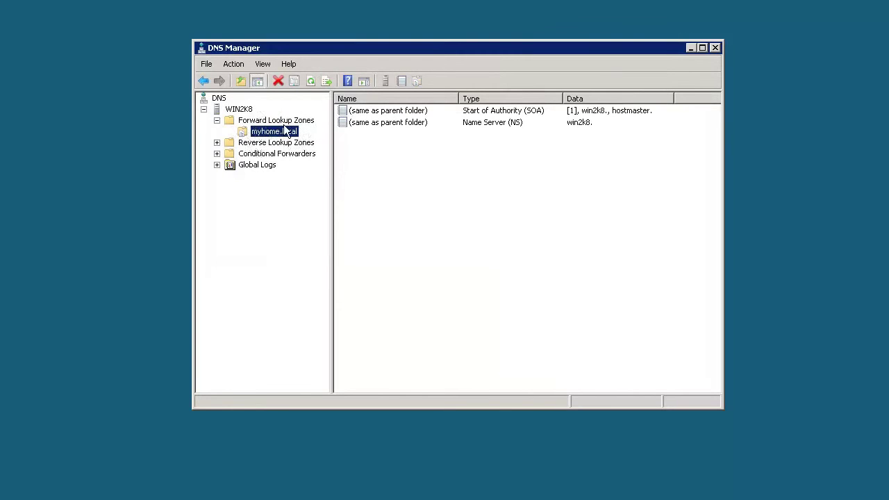
click(248, 121)
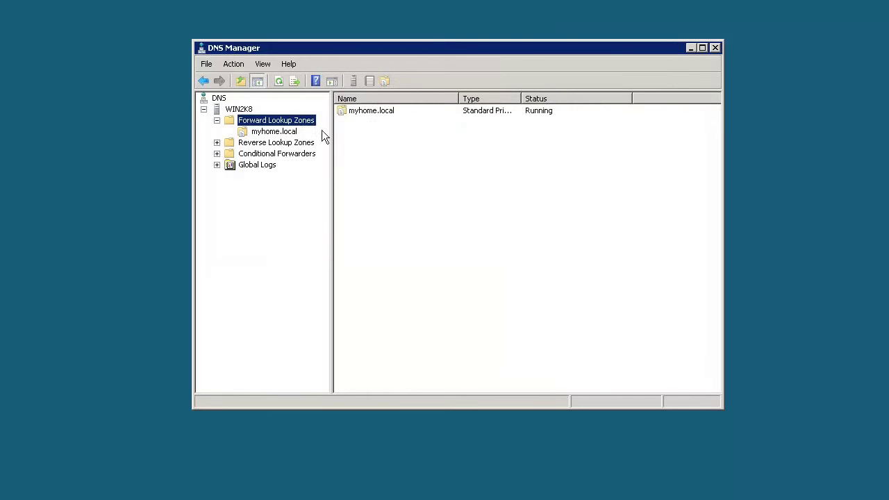
click(273, 132)
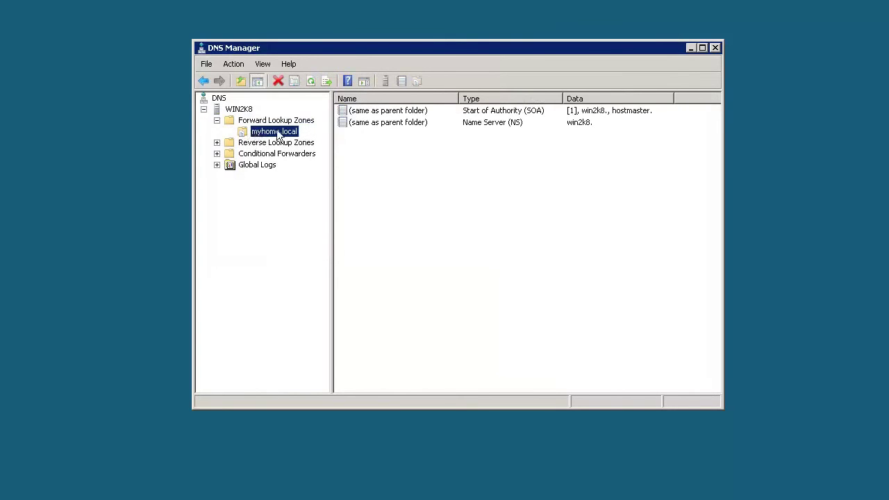
click(424, 164)
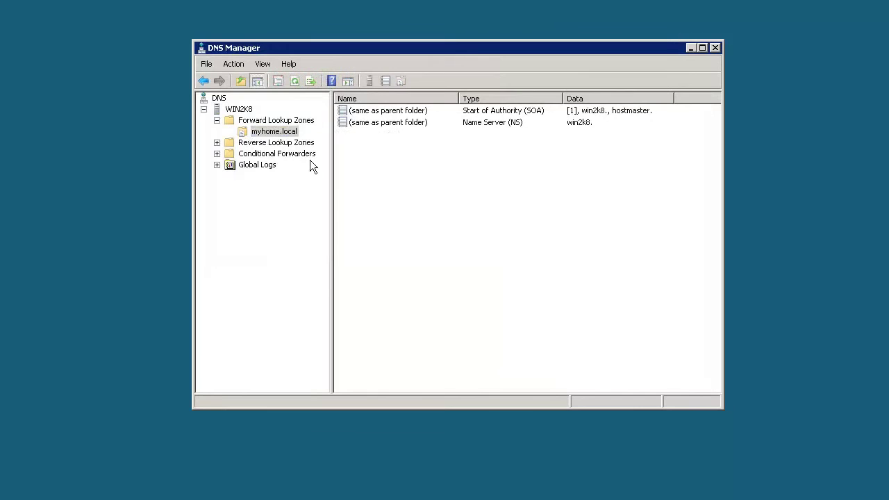
click(264, 134)
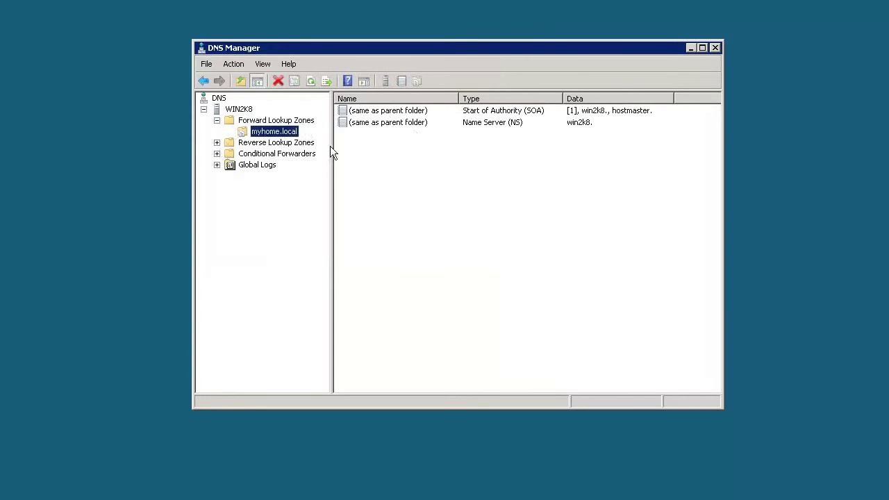
click(408, 152)
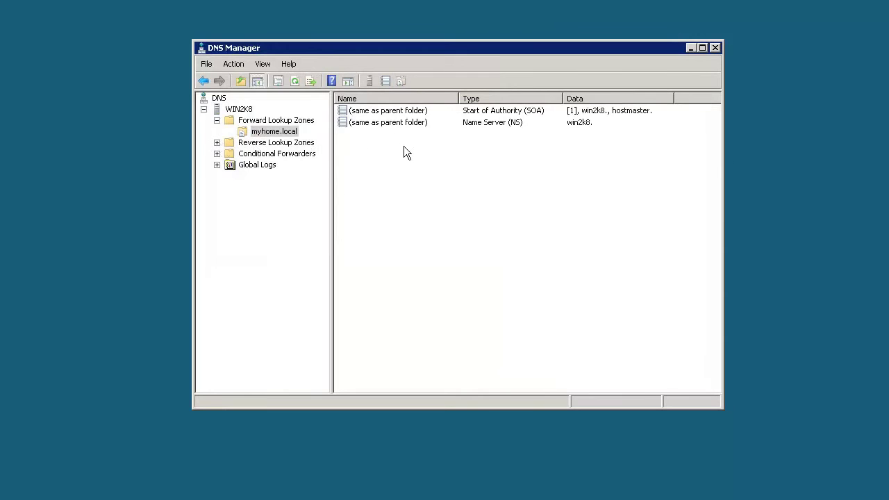
click(220, 145)
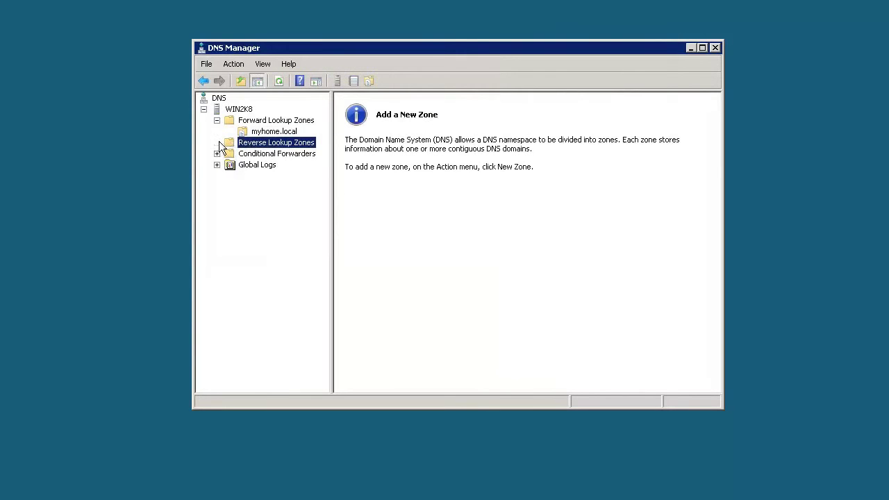
Start a new Primary IPv4 reverse zone, reaching the Network ID step
click(288, 123)
click(287, 145)
right_click(276, 147)
click(290, 150)
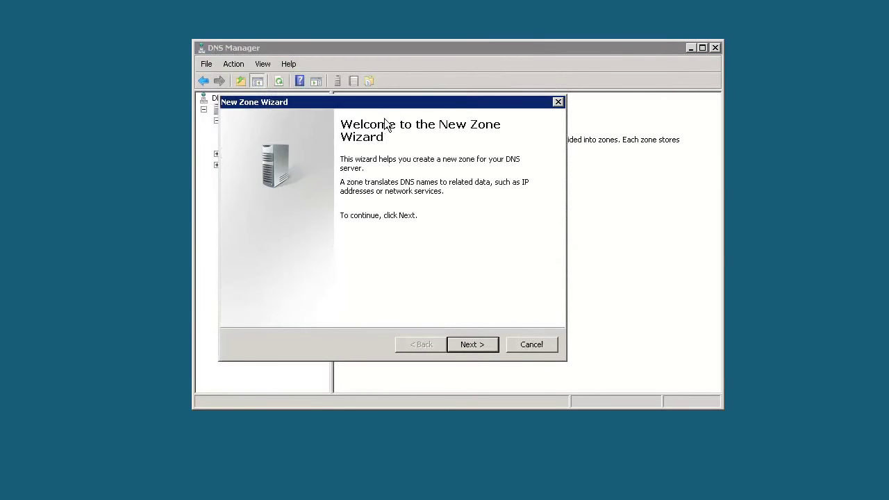
click(472, 345)
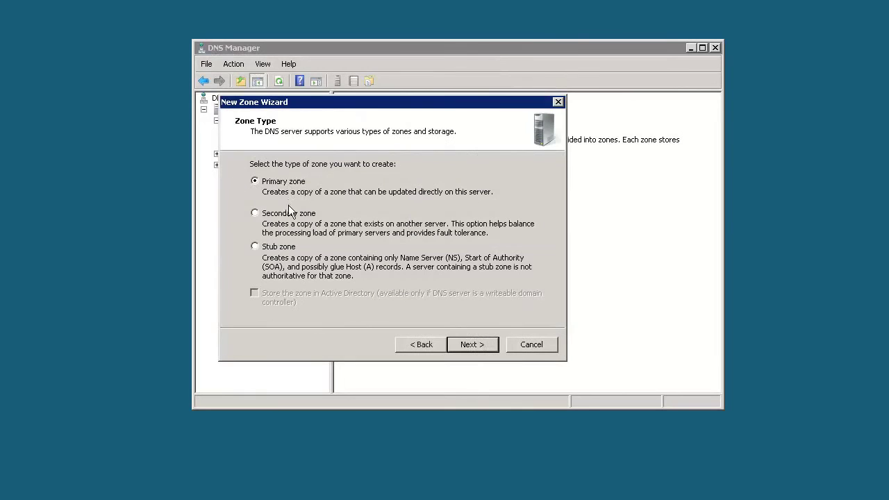
click(472, 344)
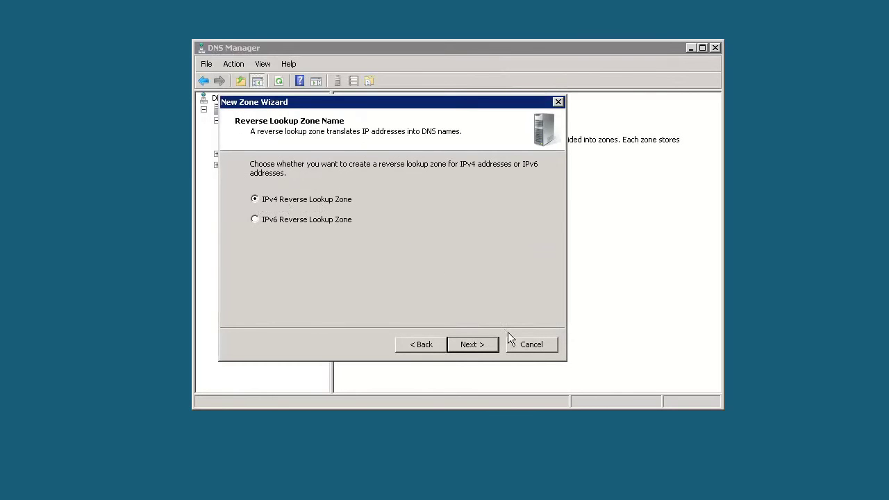
click(477, 344)
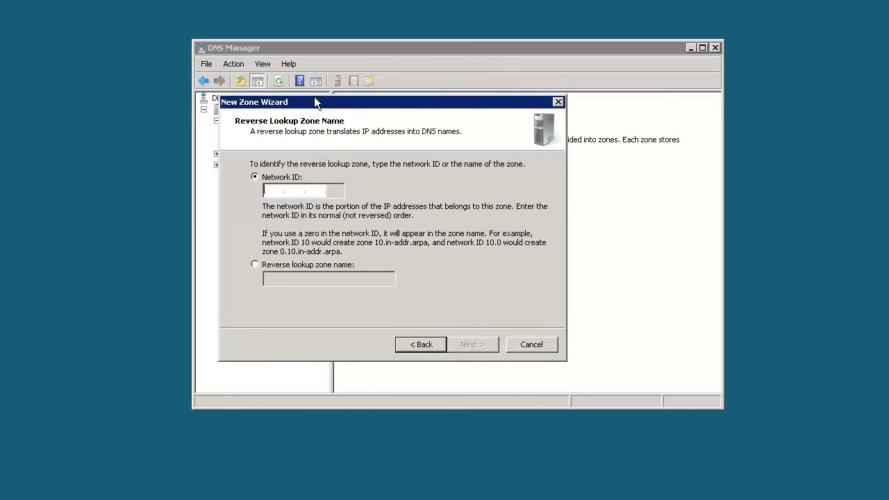
drag(314, 102, 204, 160)
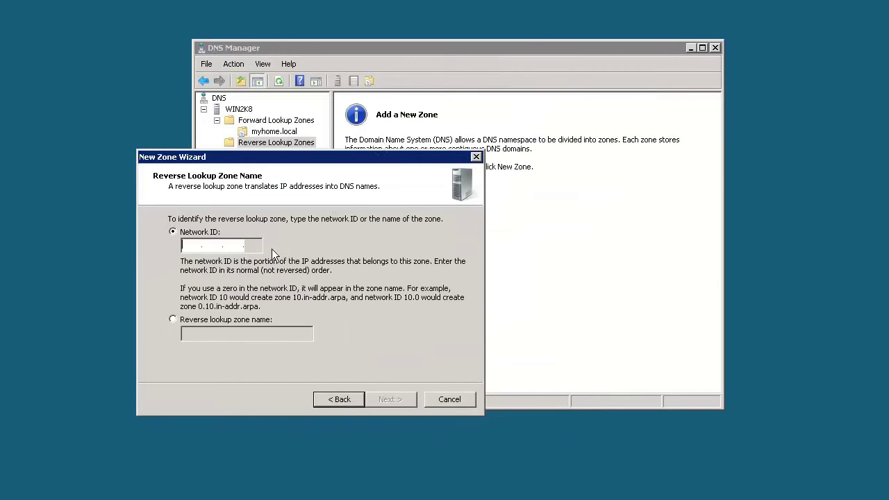
Enter network ID 192.168.0, keep the default zone file name, and disallow dynamic updates
drag(224, 164, 242, 177)
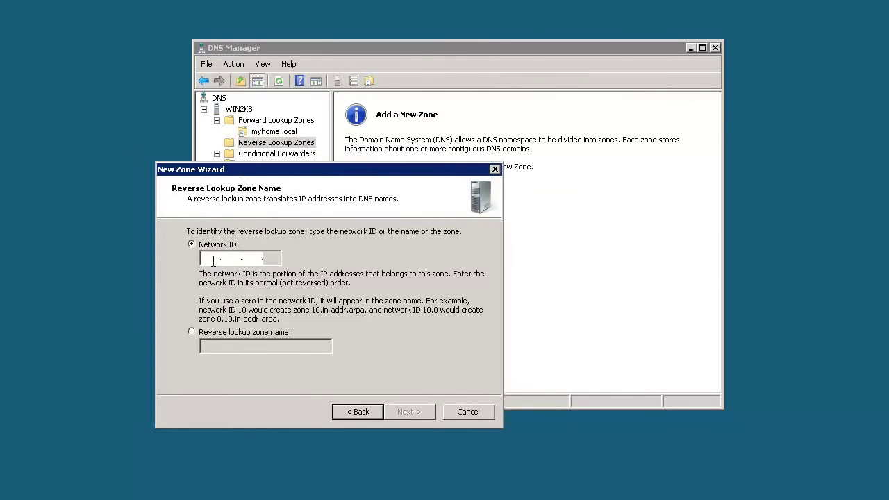
text(192 .)
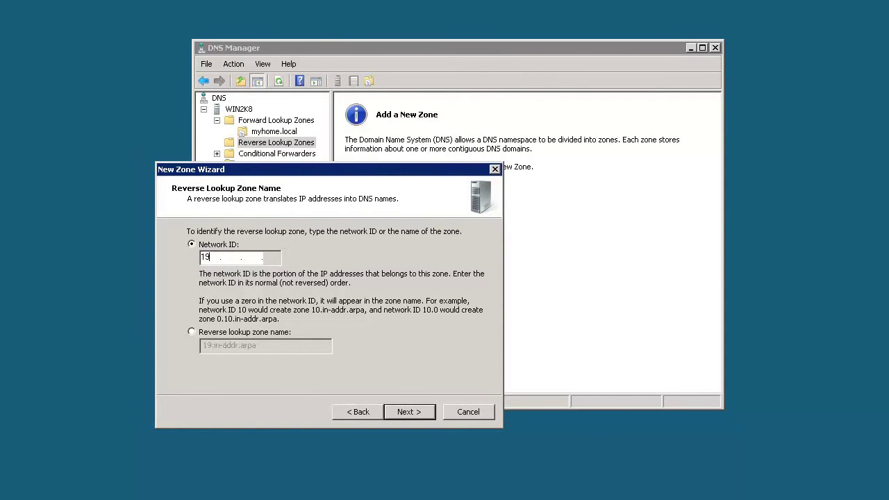
text(168 .0)
click(410, 412)
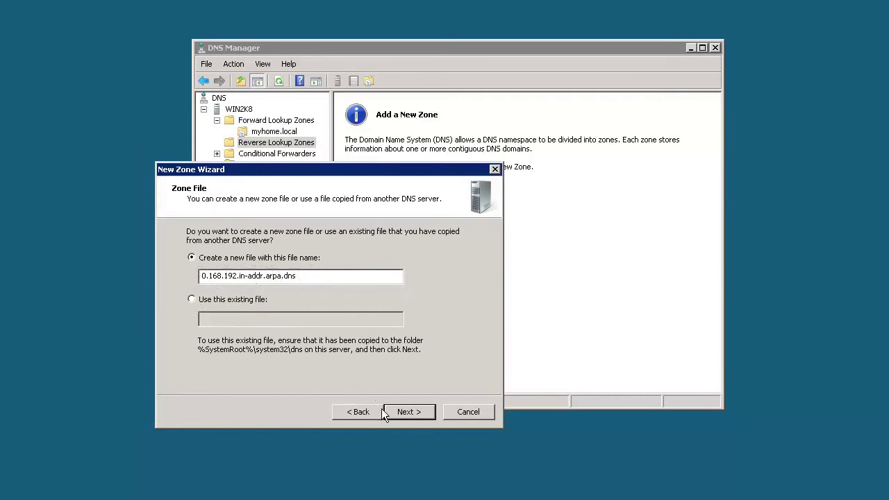
click(406, 412)
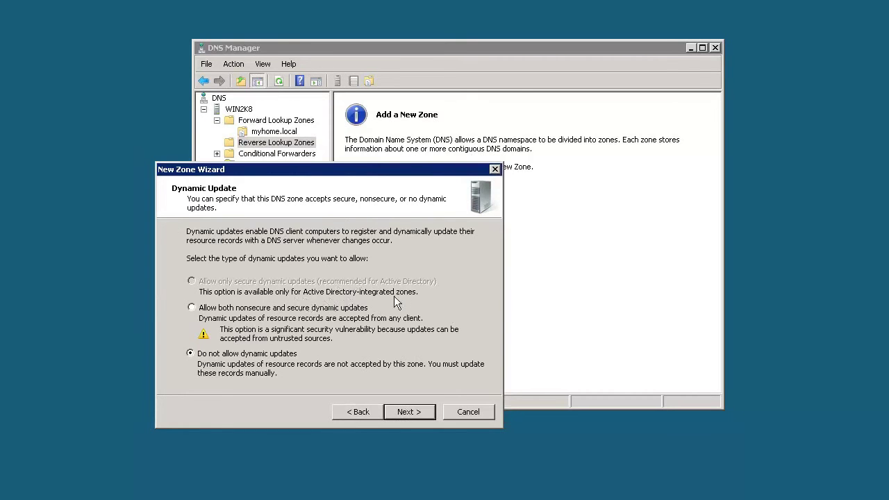
click(405, 412)
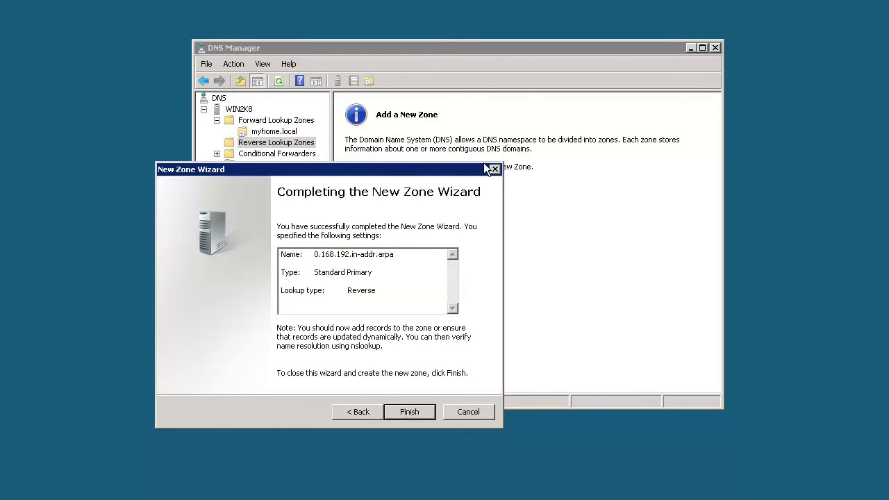
Finish the wizard and open the new 0.168.192.in-addr.arpa zone's records
click(415, 412)
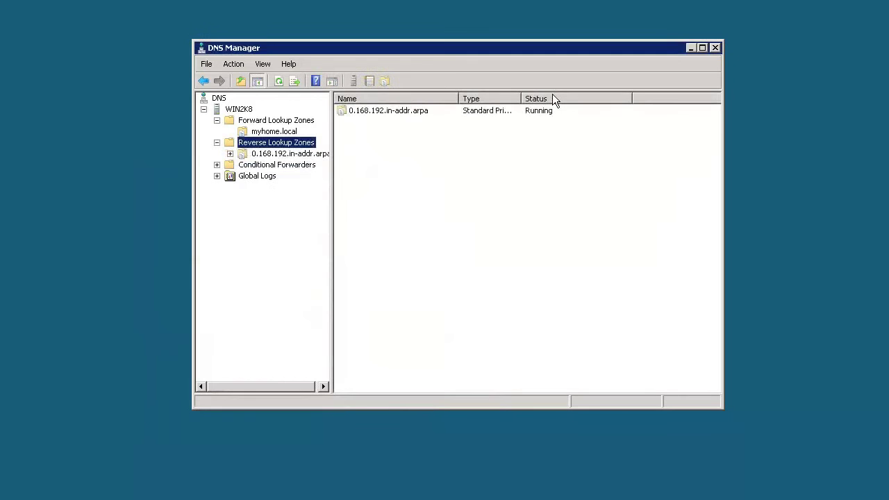
click(254, 154)
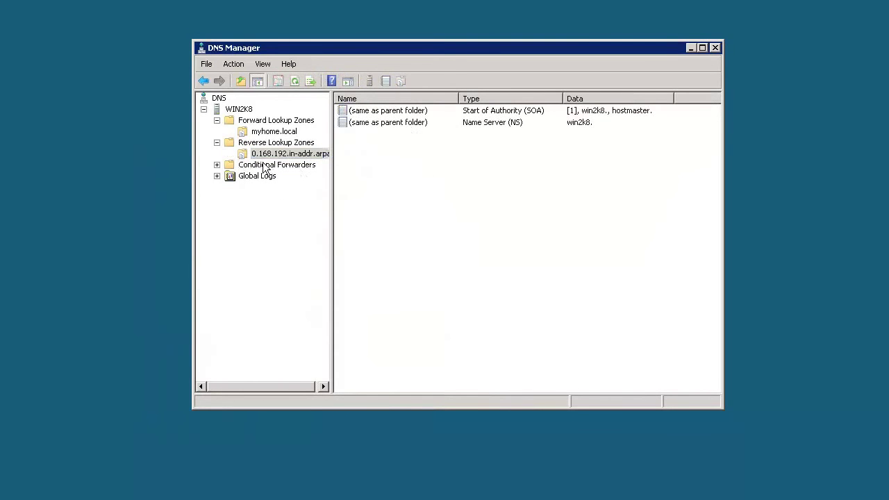
click(265, 157)
click(412, 210)
Inspect the reverse zone's SOA and NS records, then return to myhome.local's records
click(484, 111)
click(484, 125)
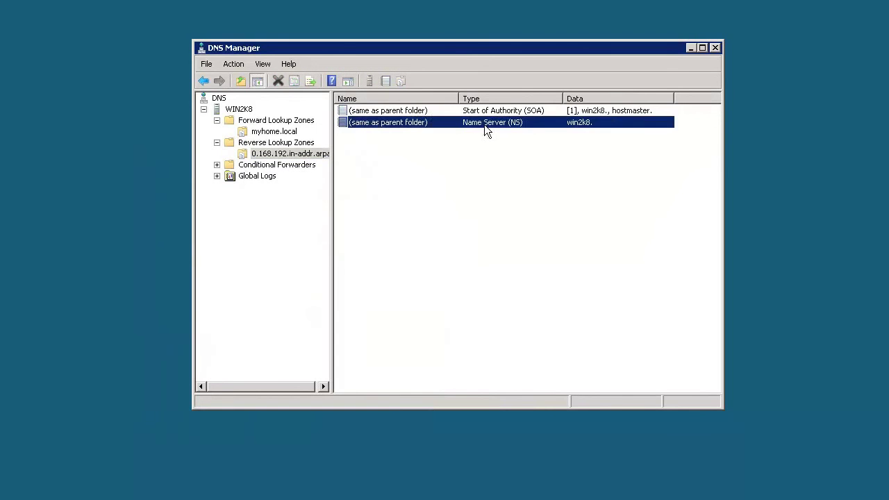
key(Up)
click(484, 120)
click(482, 113)
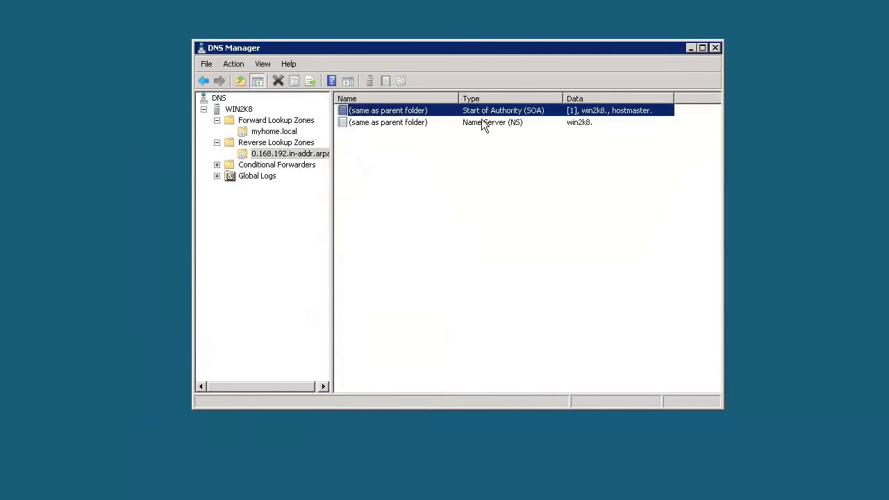
click(481, 125)
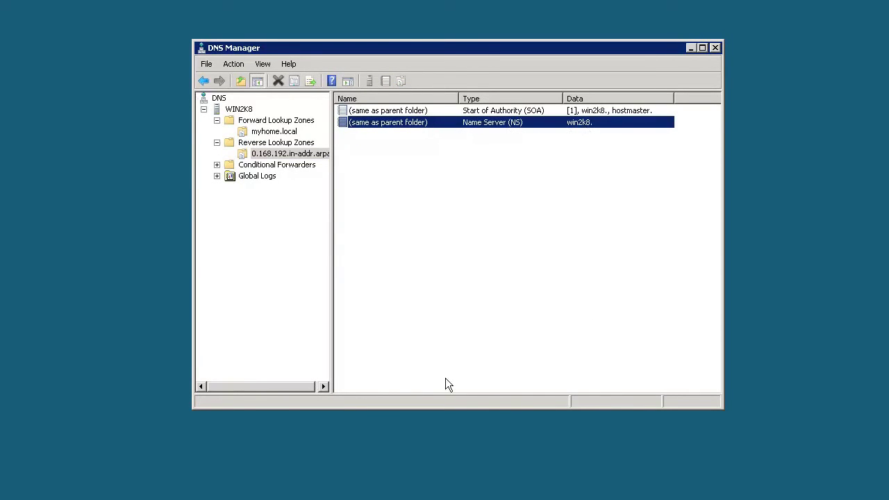
click(514, 114)
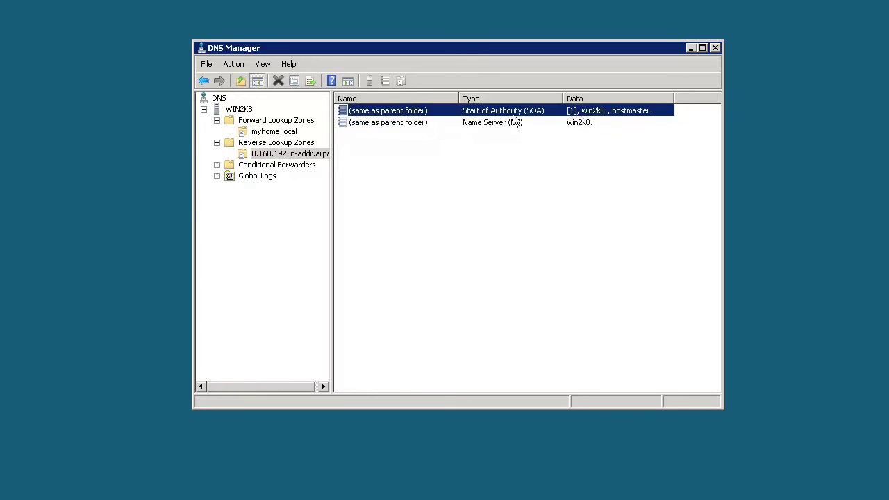
click(582, 123)
click(274, 132)
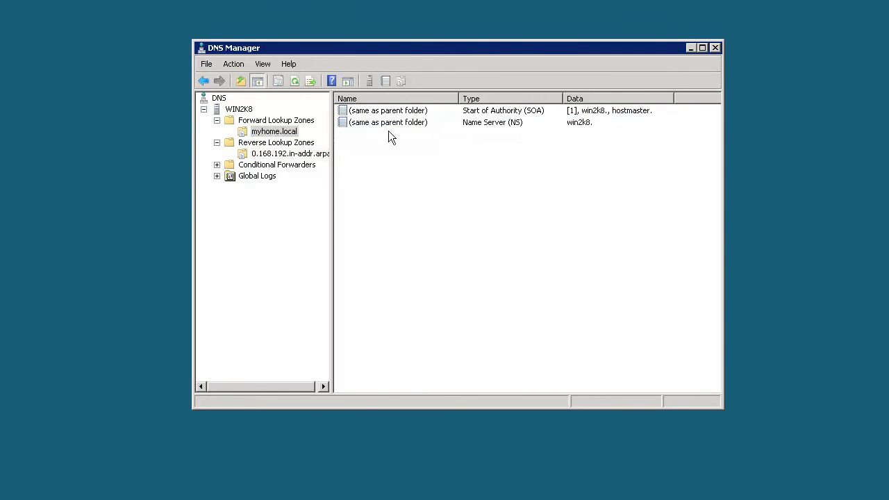
click(472, 147)
Select myhome.local and bring up its context menu in the records pane
right_click(372, 140)
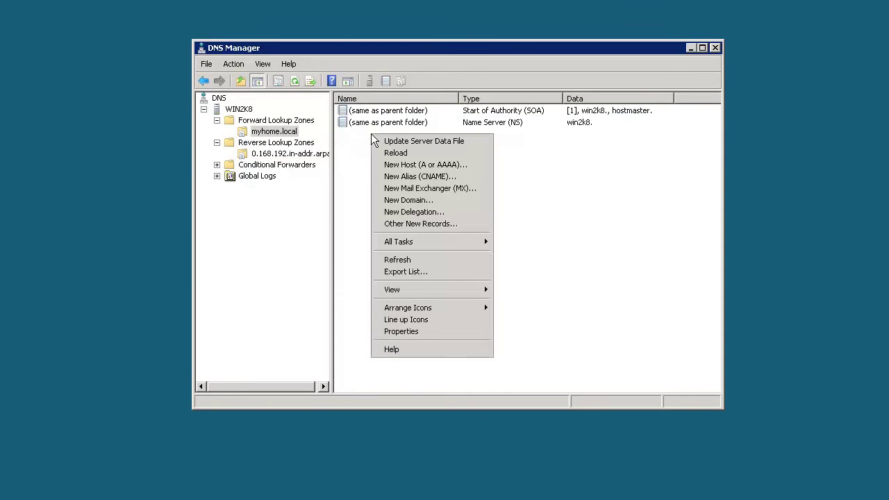
click(264, 137)
right_click(379, 150)
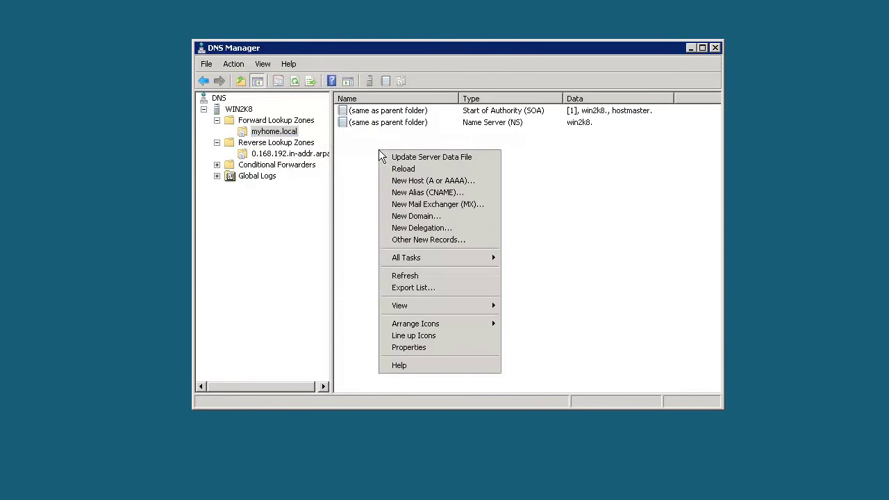
Start a New Host record with name computer1 and IP 192.168.0.11, keeping PTR creation checked
click(410, 183)
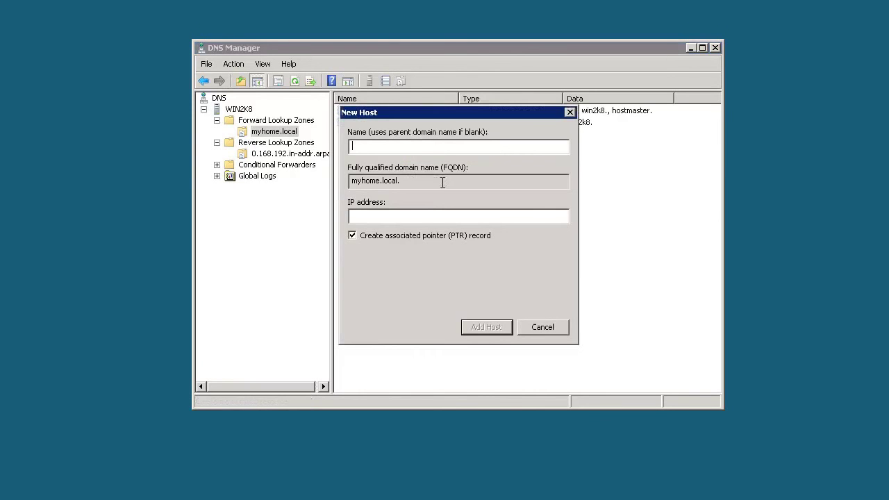
drag(432, 115, 463, 157)
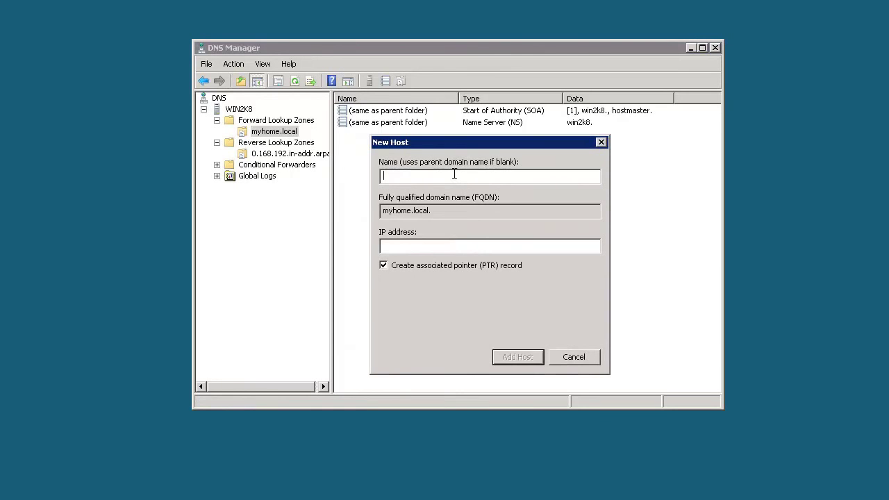
text(computer)
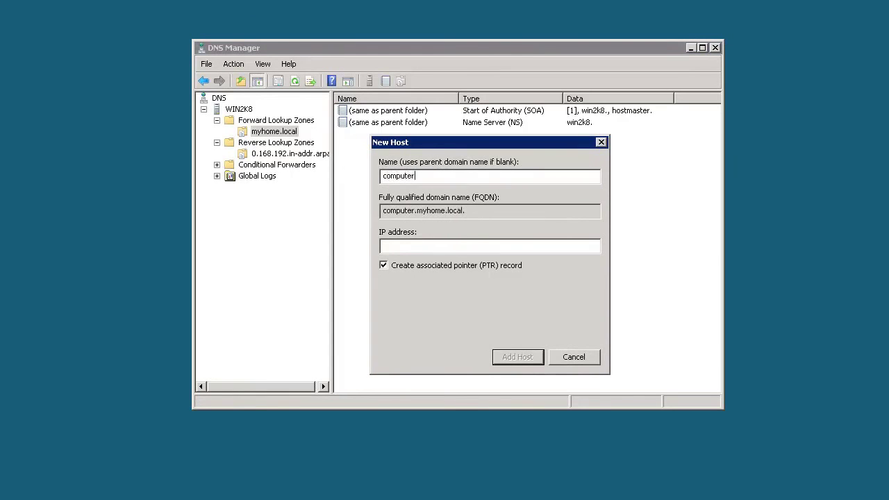
text(1)
drag(427, 178, 339, 175)
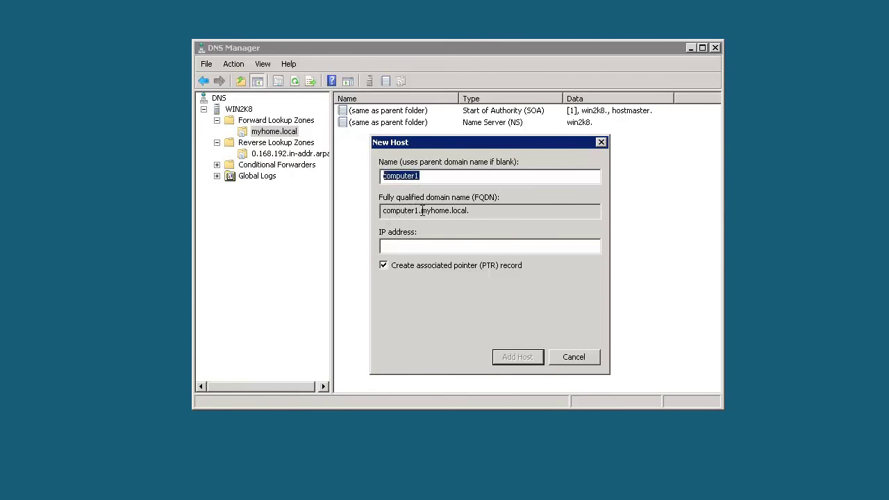
drag(419, 210, 494, 211)
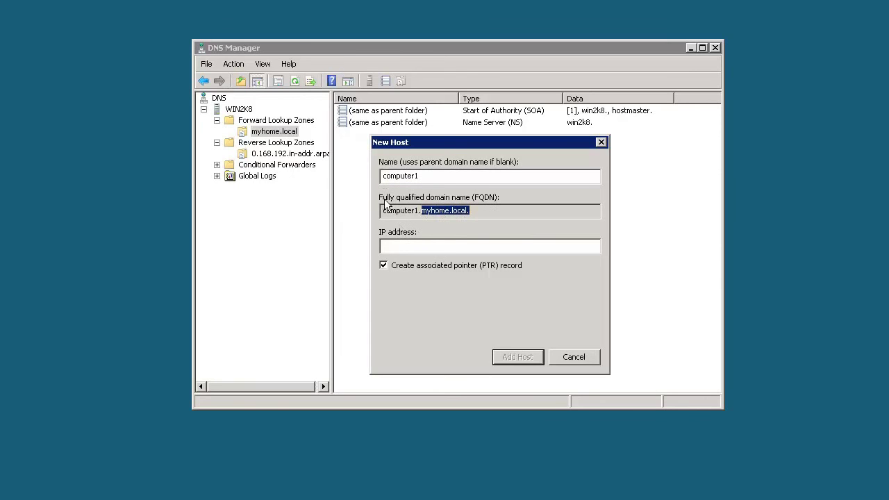
click(485, 210)
drag(490, 211, 368, 210)
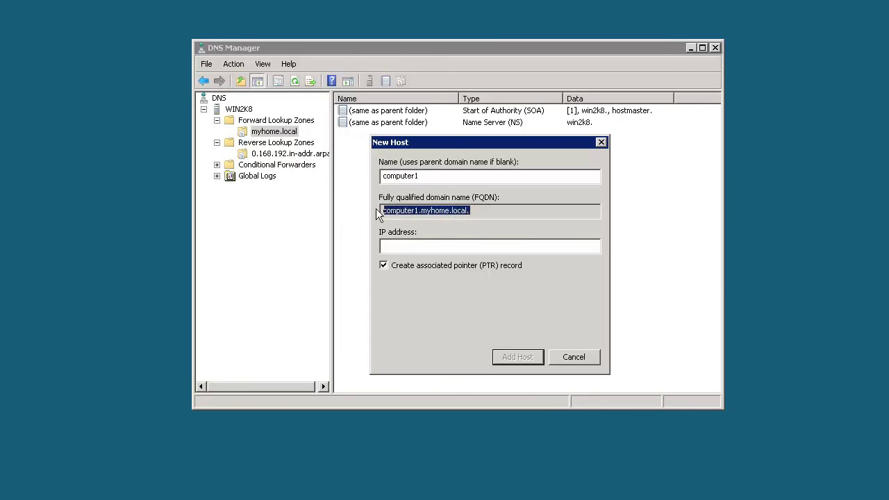
click(427, 245)
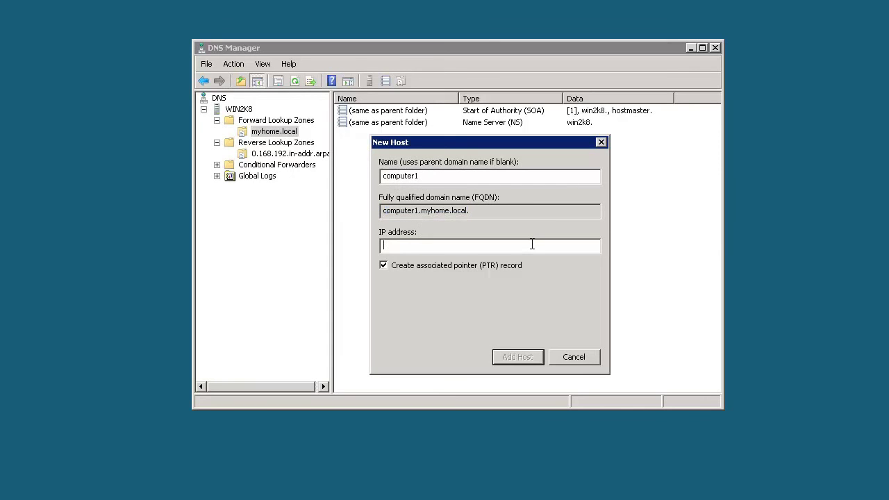
text(192.168.0.11)
Add the computer1 host record, acknowledge the confirmation, and close the New Host form
click(509, 360)
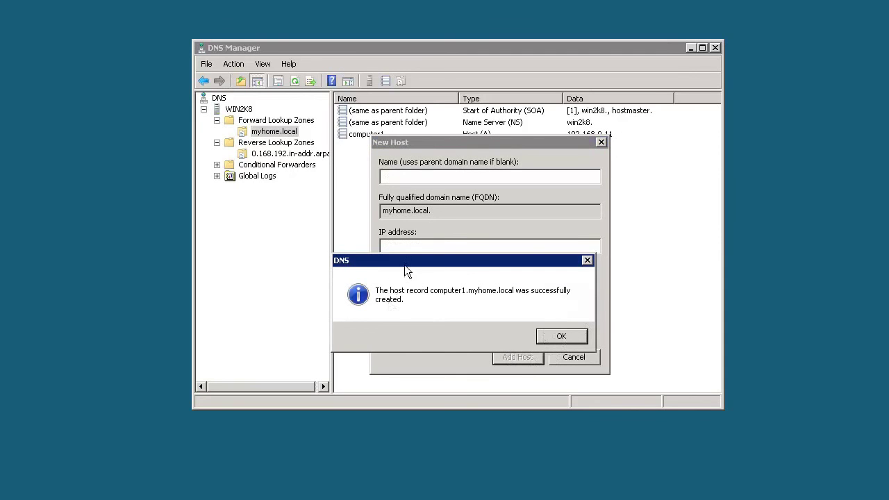
drag(404, 260, 381, 172)
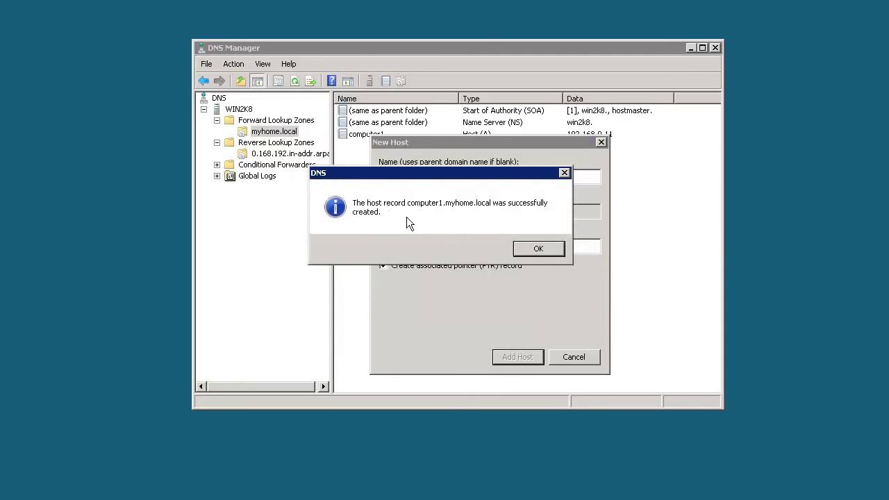
click(539, 250)
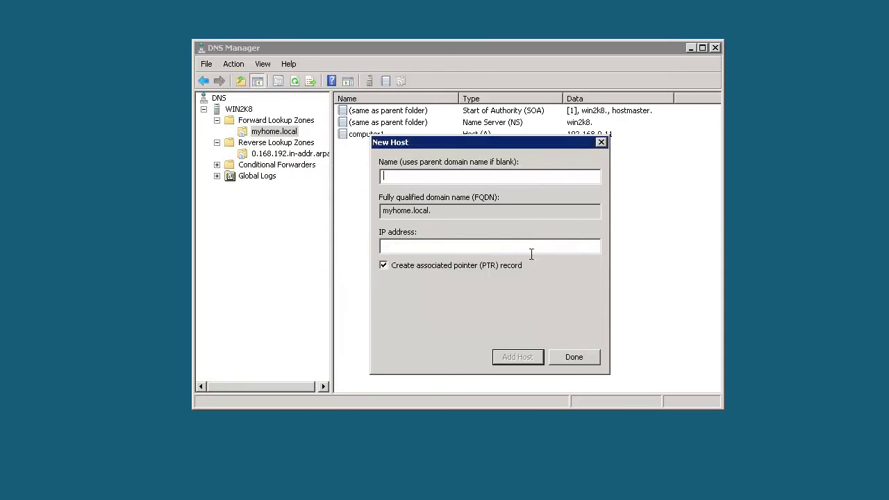
click(572, 358)
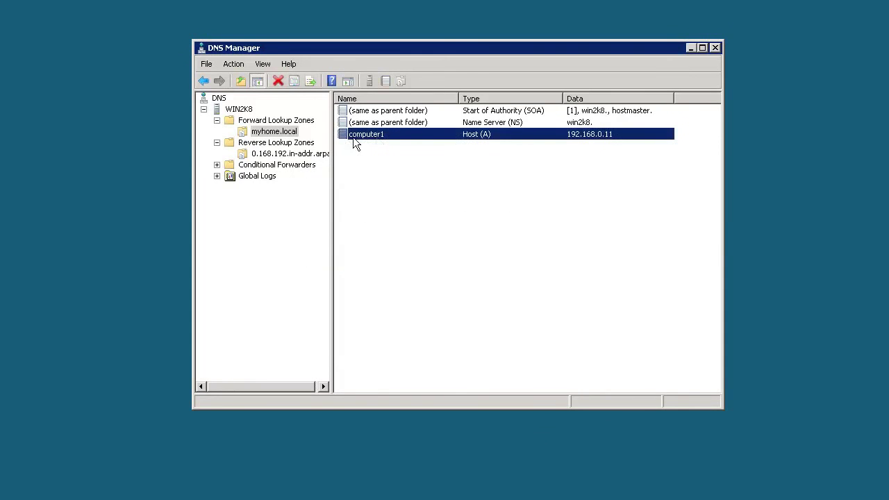
Refresh the 0.168.192.in-addr.arpa zone to reveal the 192.168.0.11 PTR record for computer1.myhome.local
click(266, 154)
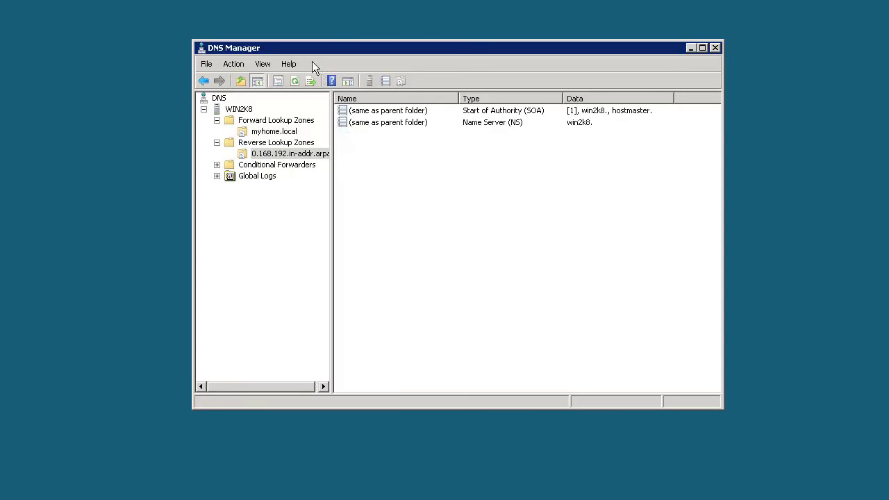
click(295, 82)
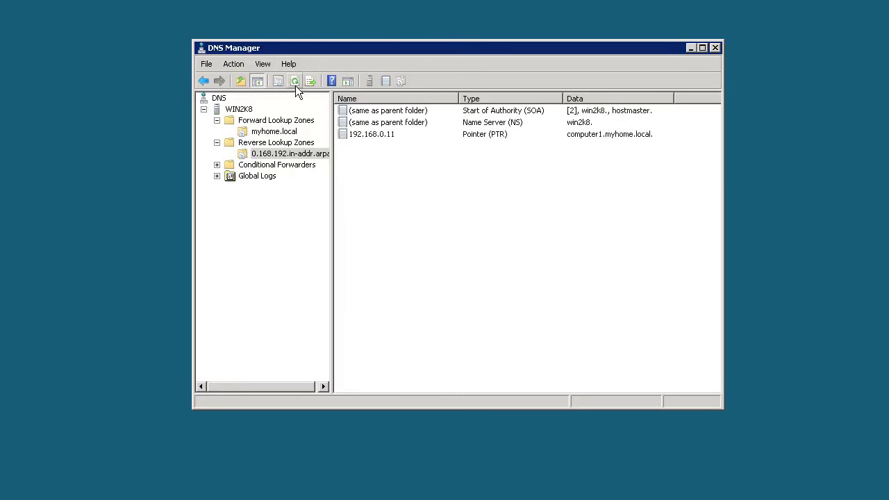
click(375, 138)
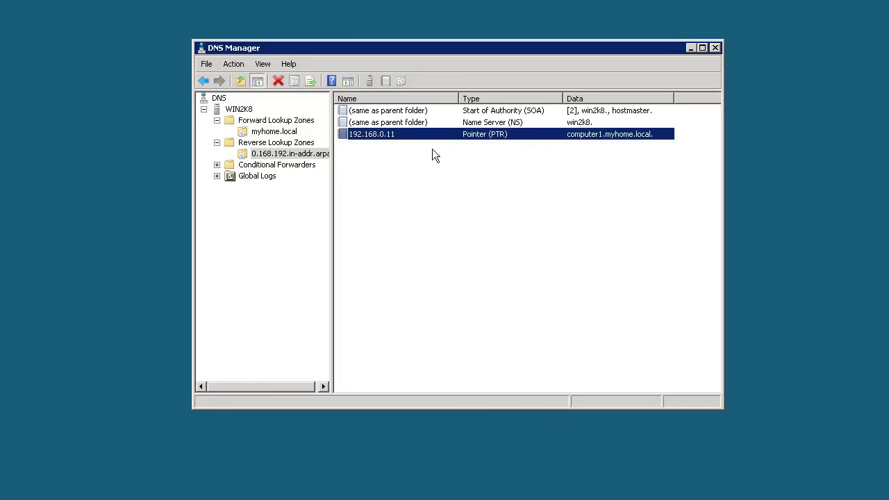
click(622, 173)
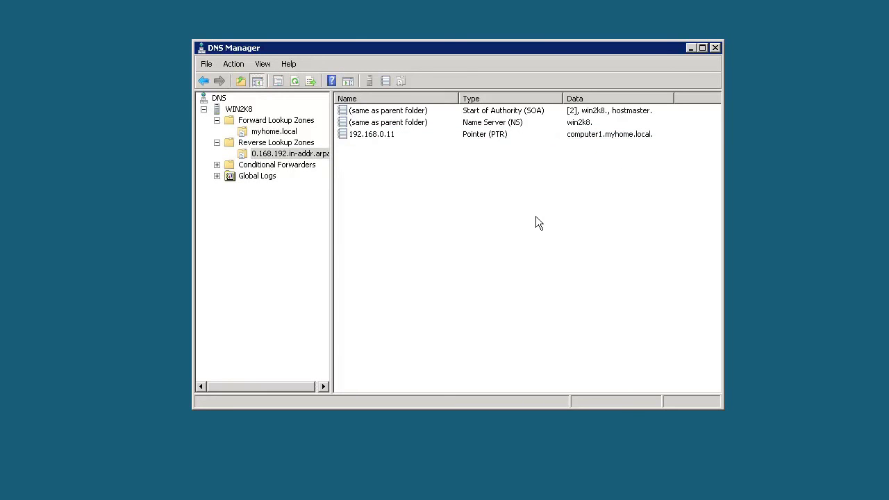